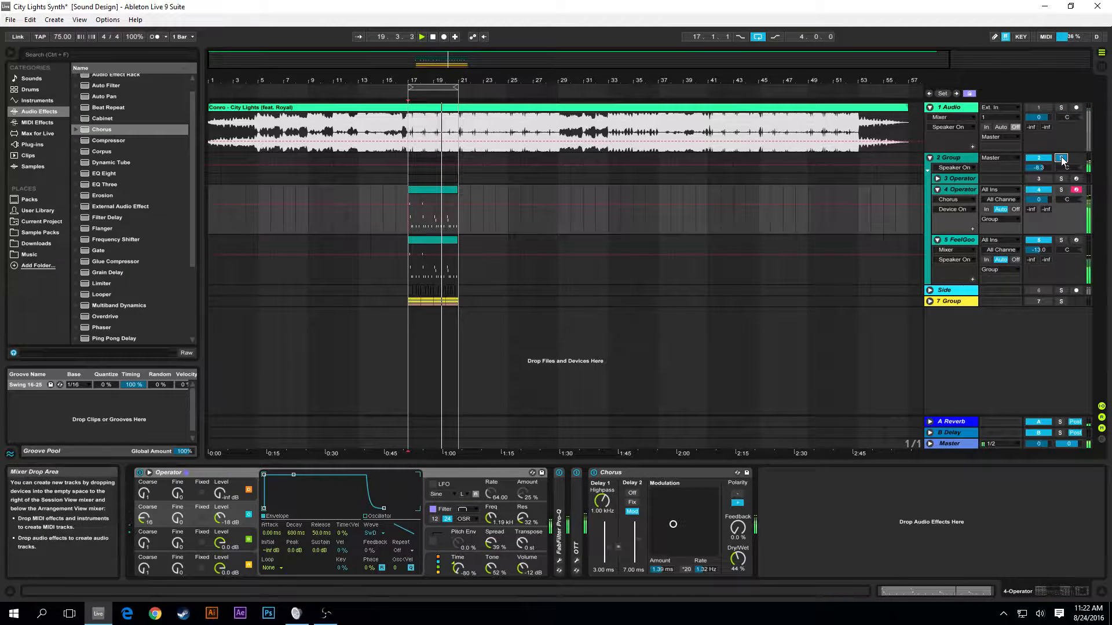
# Solo the 1 Audio track for comparison, return the solo to 2 Group and place the insert marker at bar 17
pyautogui.click(1062, 107)
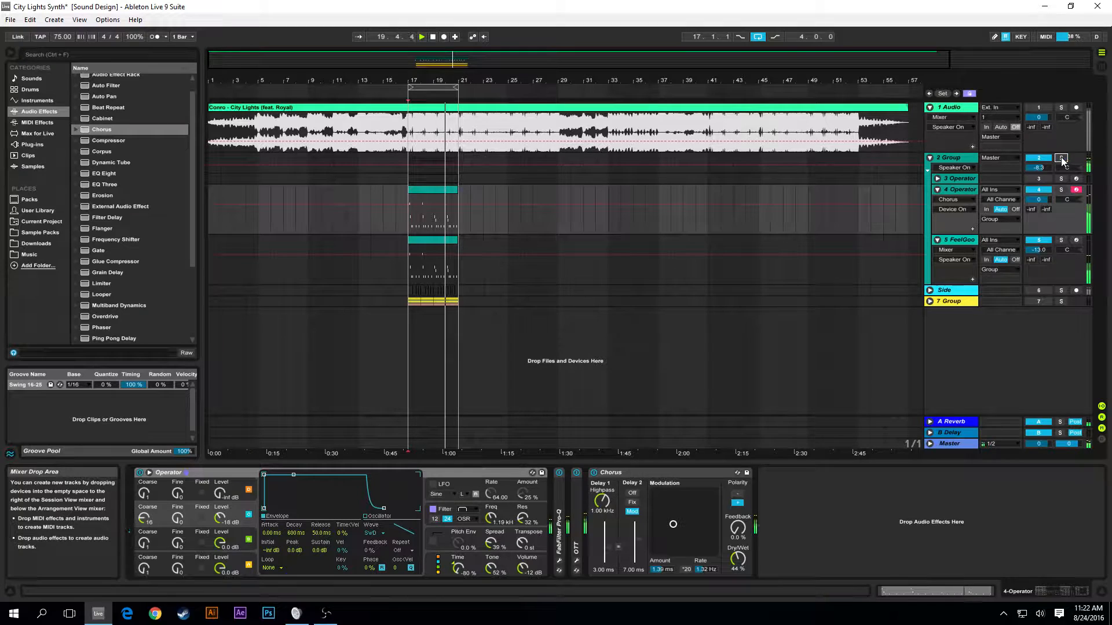
pyautogui.click(1061, 108)
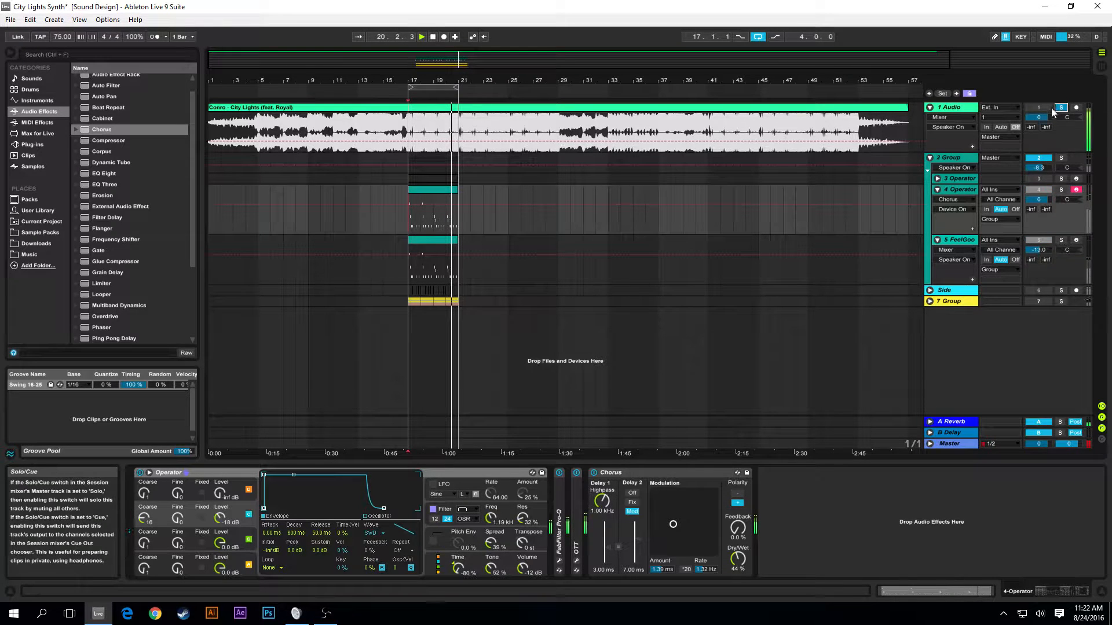
pyautogui.click(1062, 157)
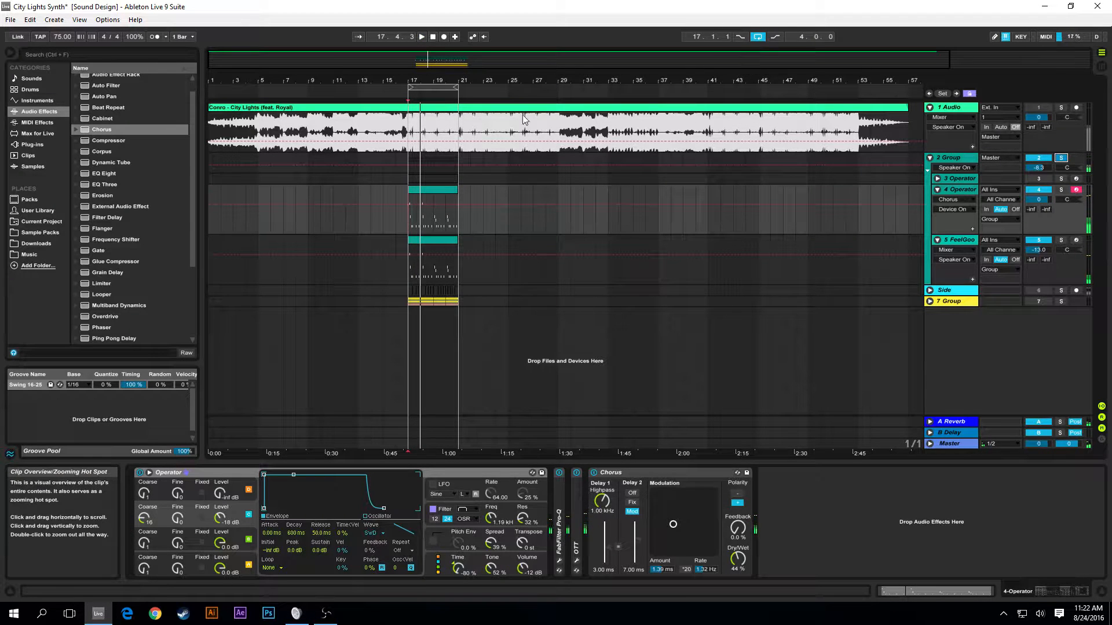
pyautogui.click(411, 160)
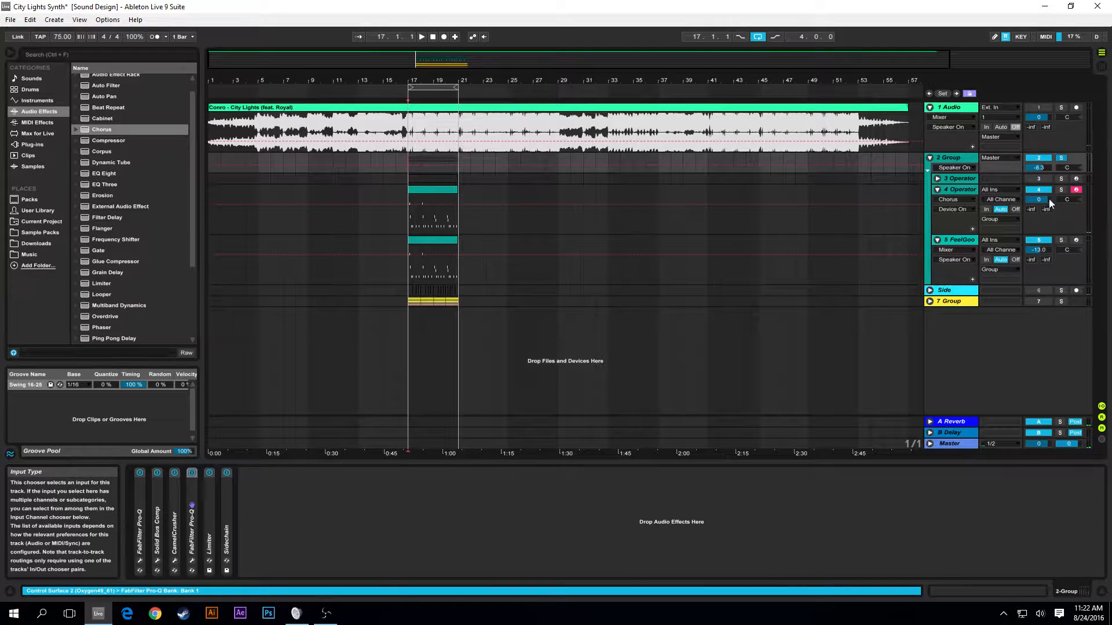
# Examine the device chains on the 4 Operator and 5 FeelGoo tracks
pyautogui.click(965, 193)
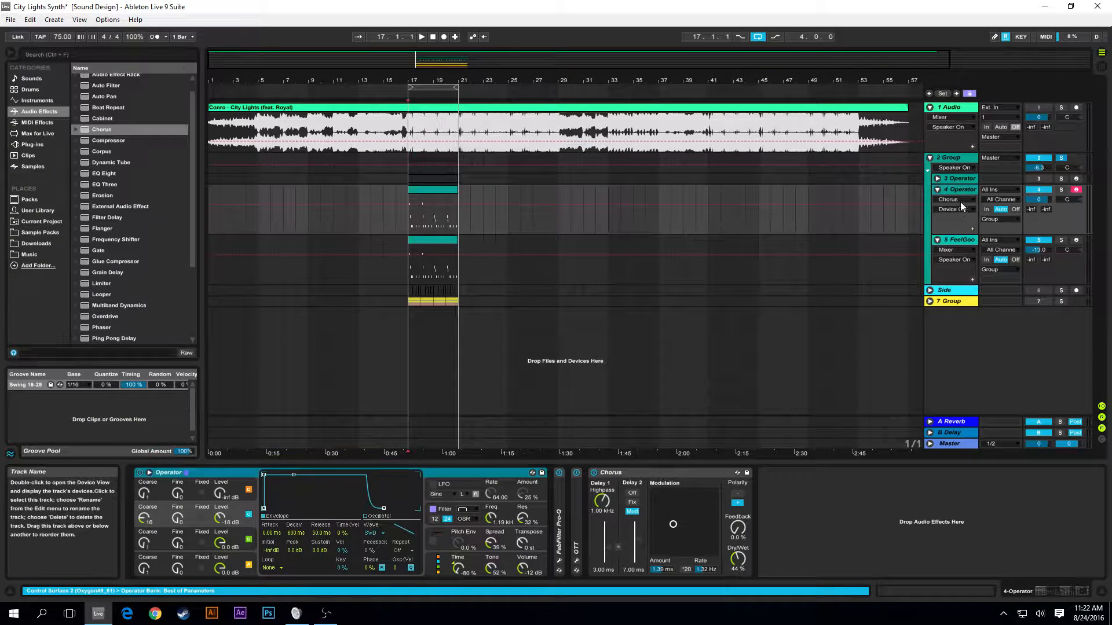
pyautogui.click(952, 242)
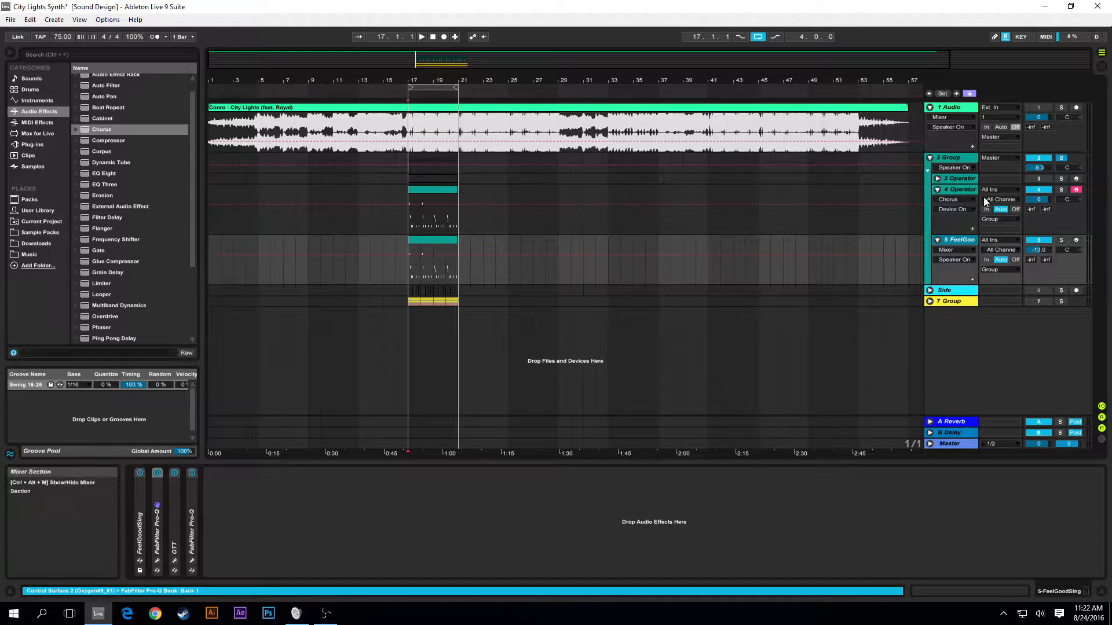
pyautogui.click(964, 194)
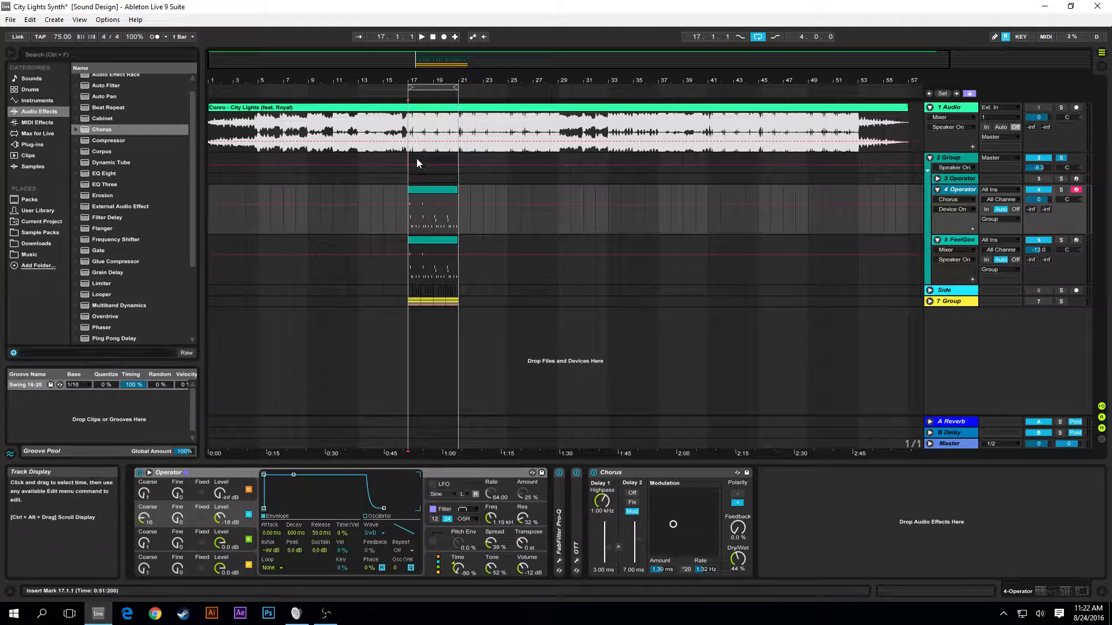
pyautogui.click(406, 170)
# Mute the 5 FeelGoo track and bring up the devices of the 4 Operator track
pyautogui.click(410, 252)
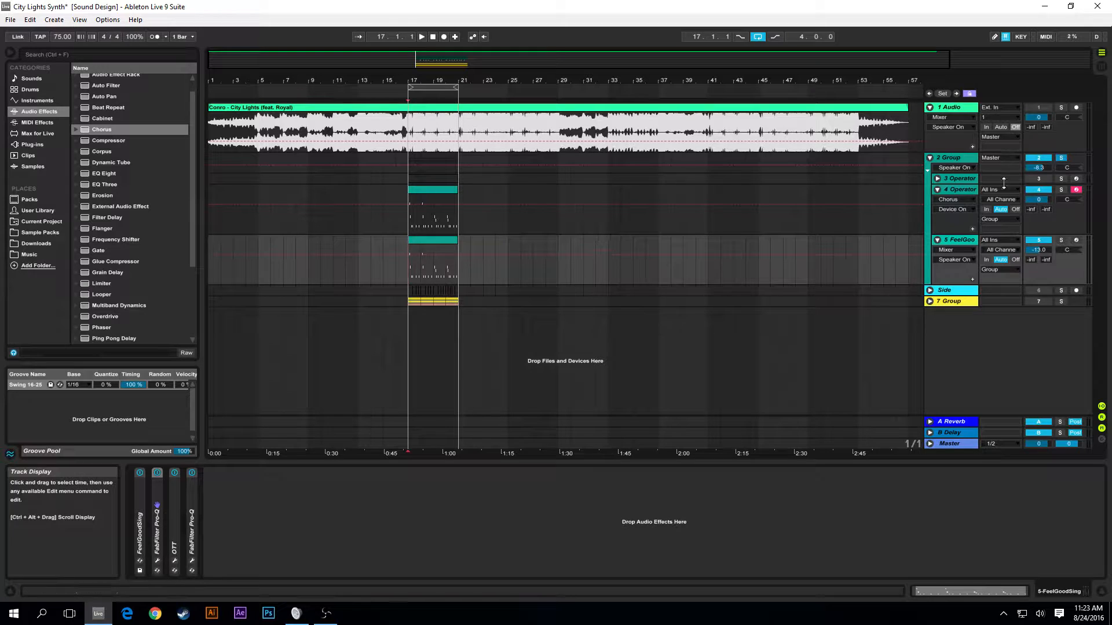
pyautogui.click(1038, 240)
pyautogui.click(961, 190)
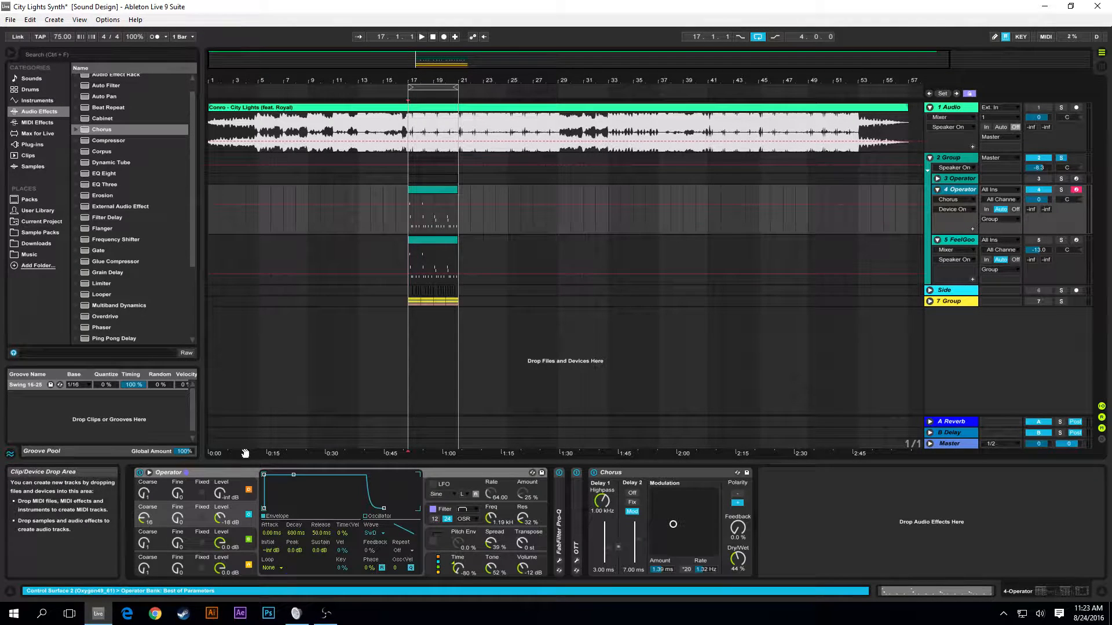
# Examine oscillators A and B in Operator, including oscillator B's envelope and harmonics display
pyautogui.click(240, 559)
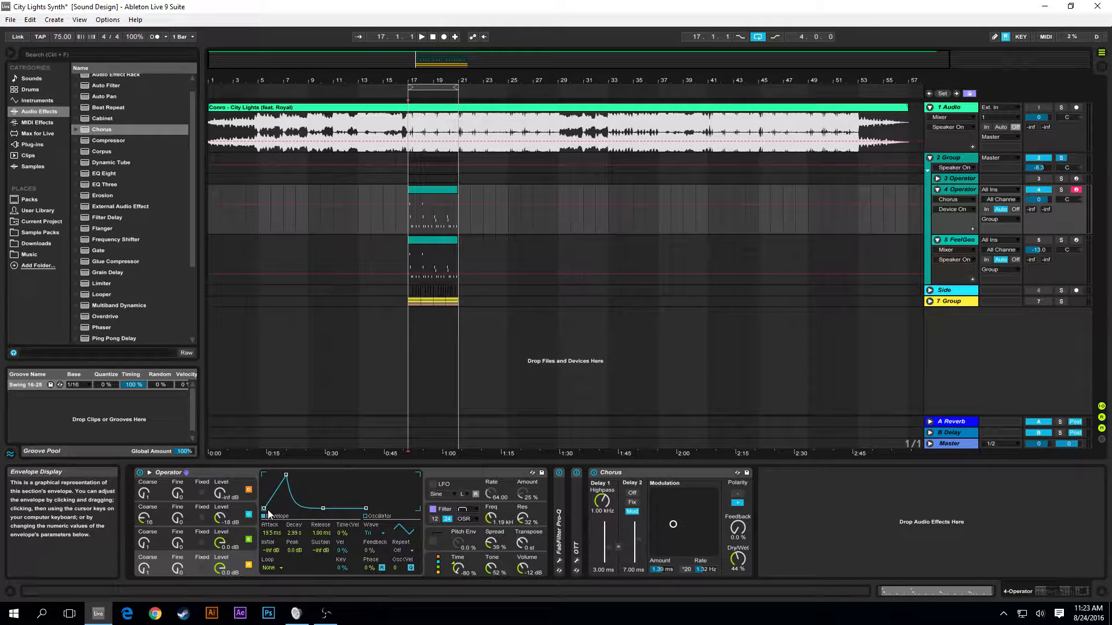
pyautogui.click(241, 534)
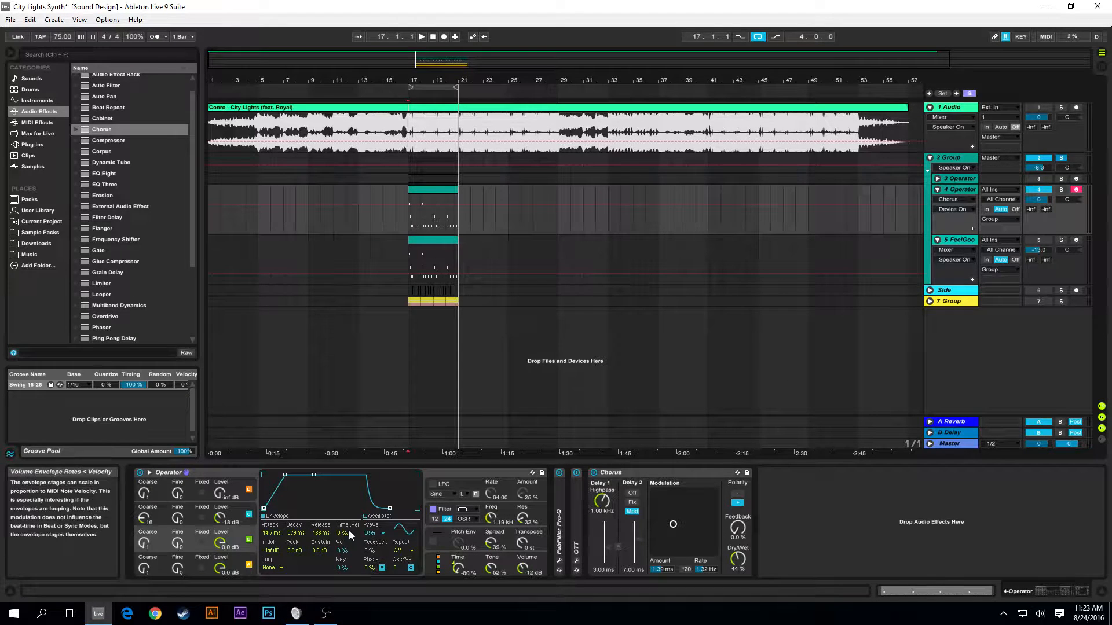
pyautogui.click(372, 518)
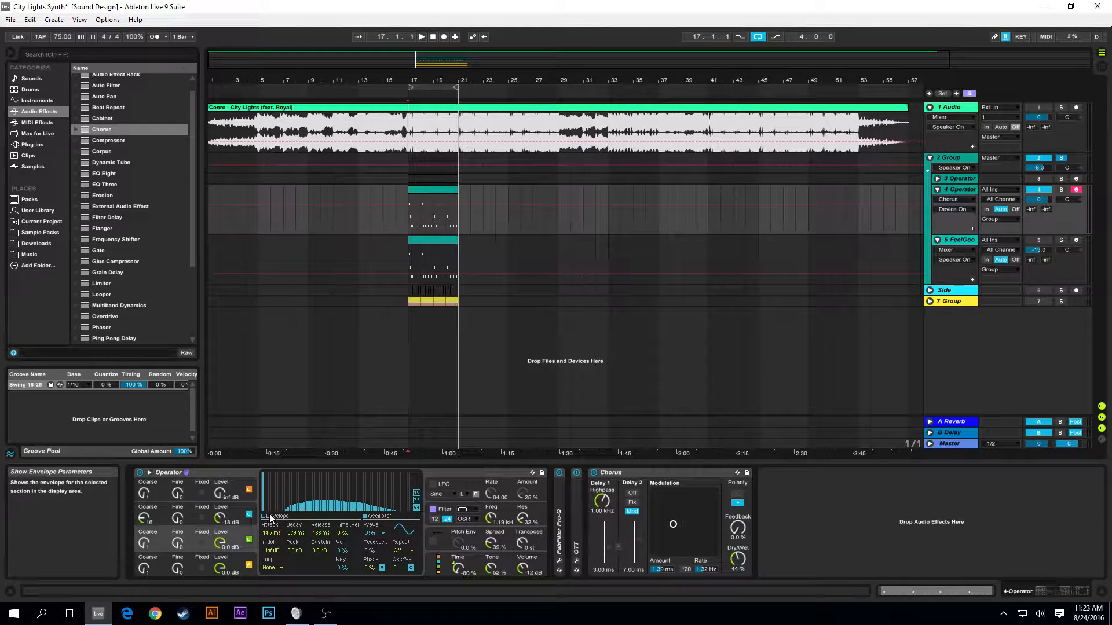
# Bypass the Chorus, OTT and FabFilter Pro-Q effects on the 4 Operator track
pyautogui.click(594, 472)
pyautogui.click(577, 473)
pyautogui.click(559, 473)
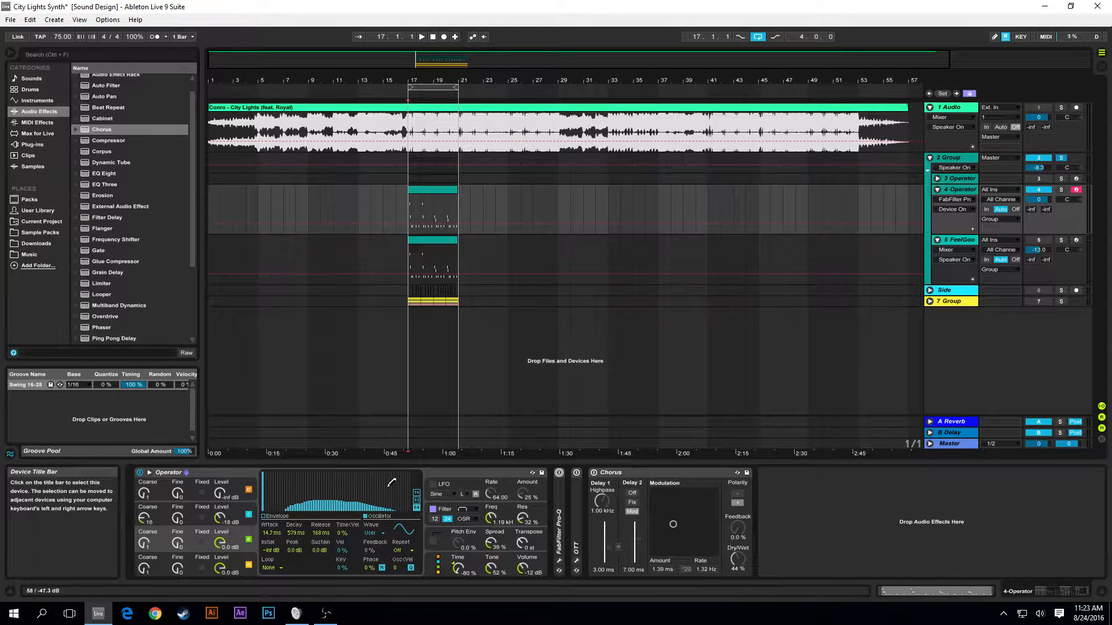
# Examine oscillator C's envelope, harmonics and waveform choices in Operator, and look at oscillator D's settings
pyautogui.click(186, 503)
pyautogui.click(262, 516)
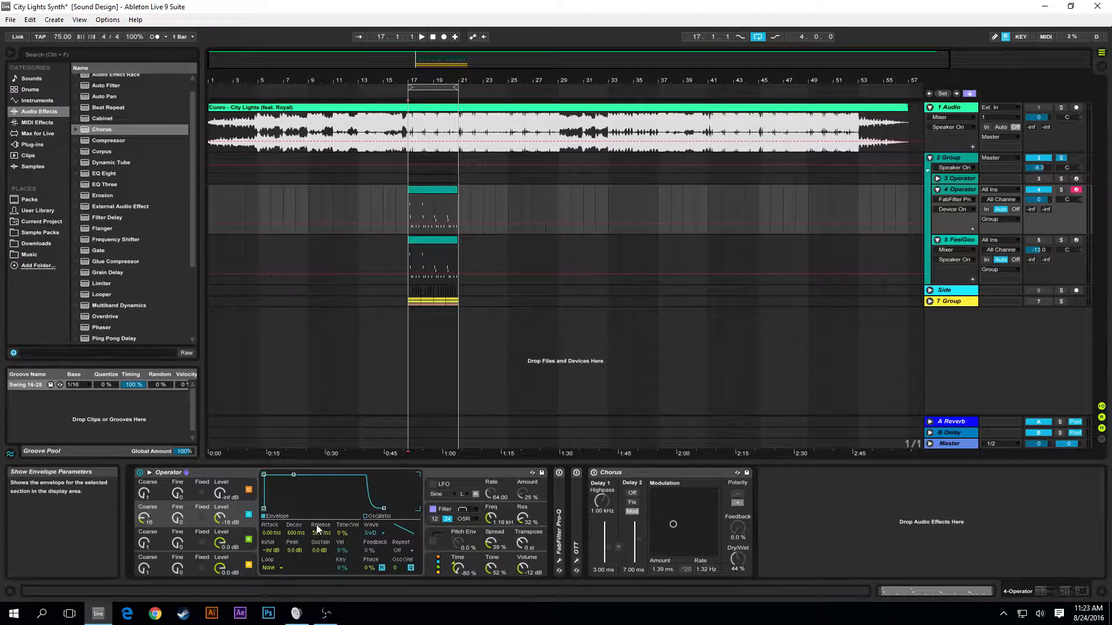
pyautogui.click(231, 480)
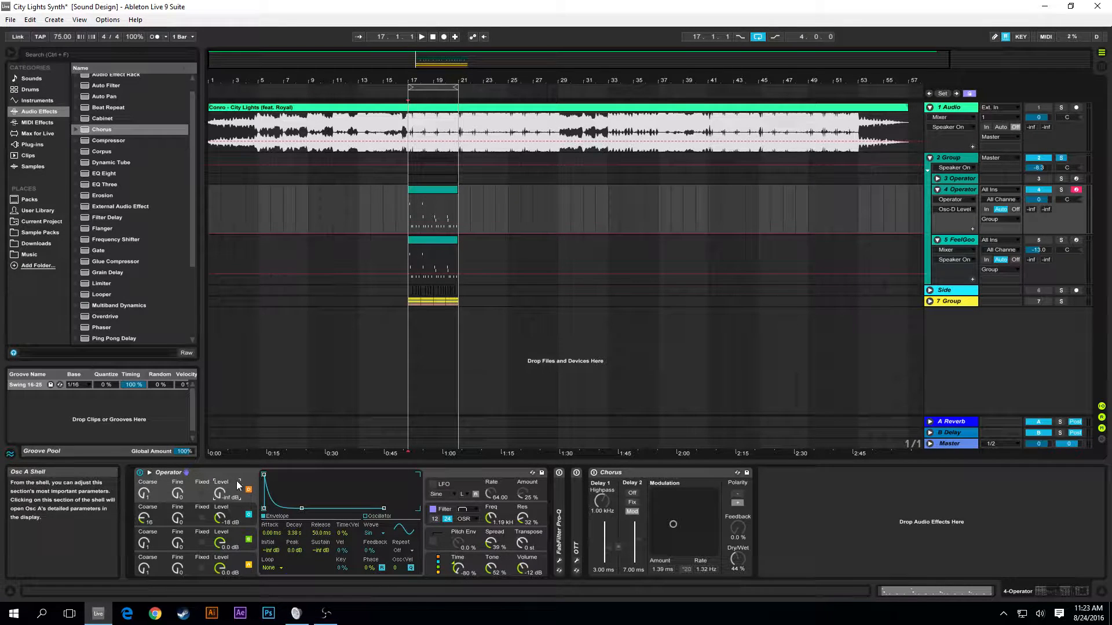
pyautogui.click(242, 505)
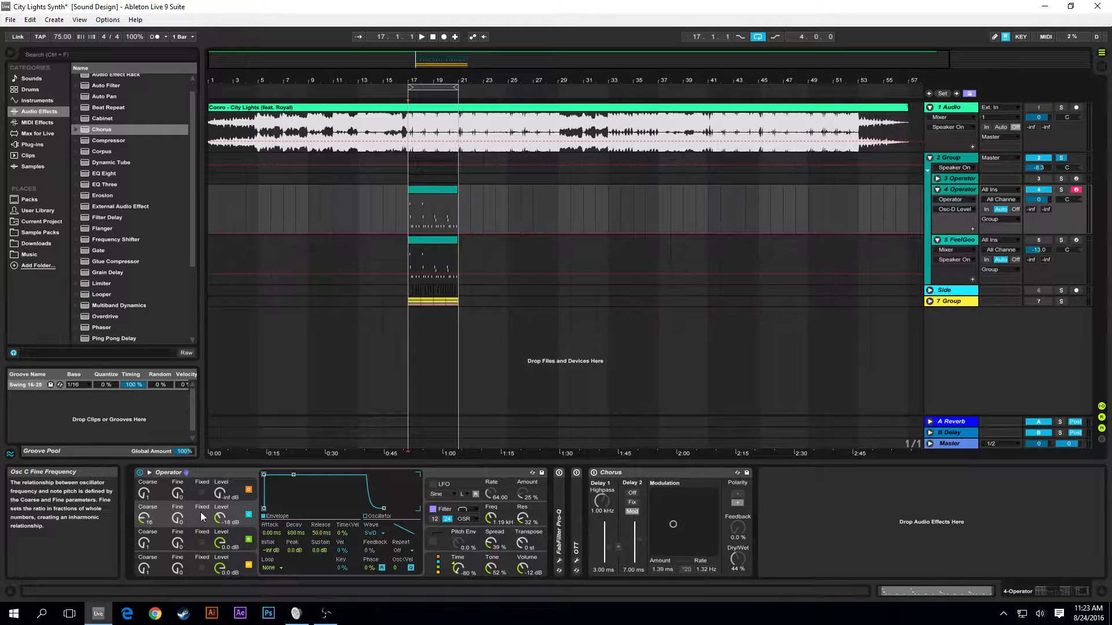
pyautogui.click(366, 515)
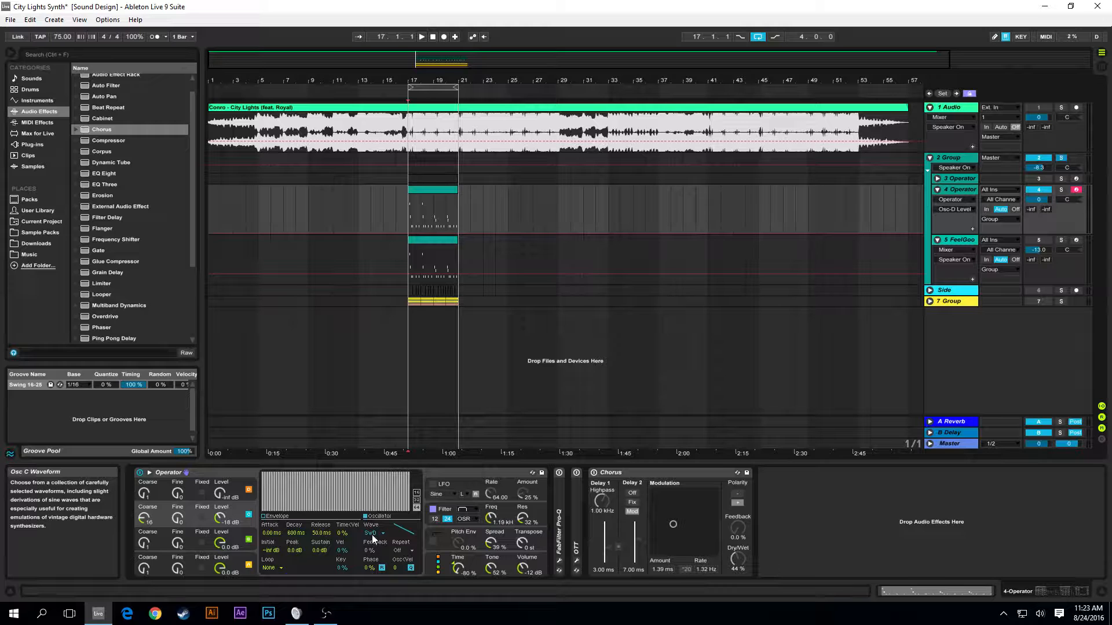
pyautogui.click(373, 534)
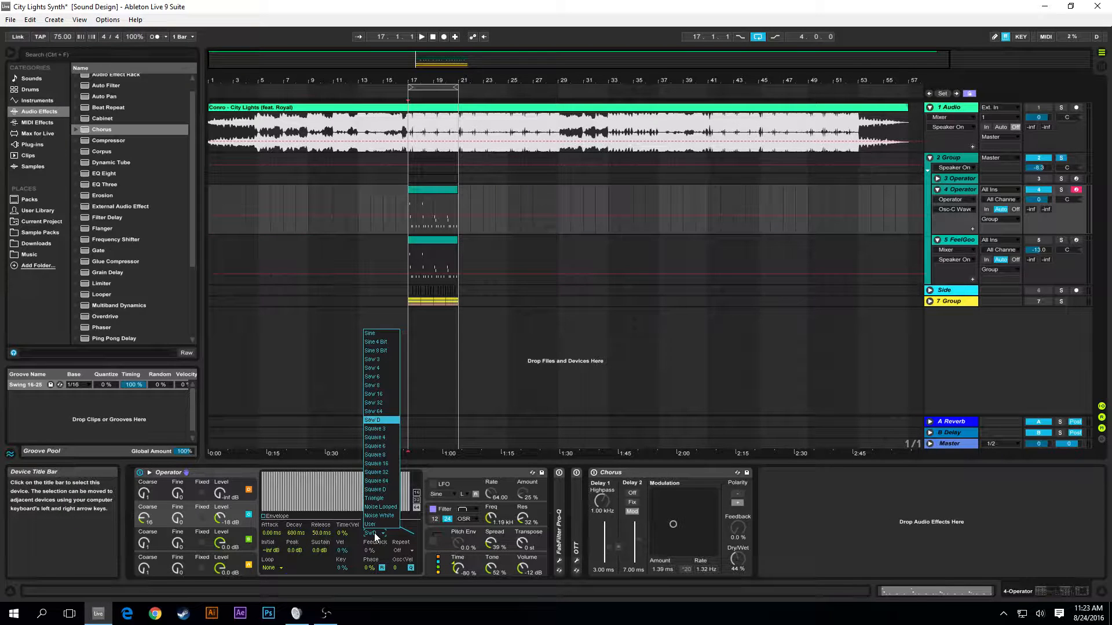
pyautogui.click(374, 534)
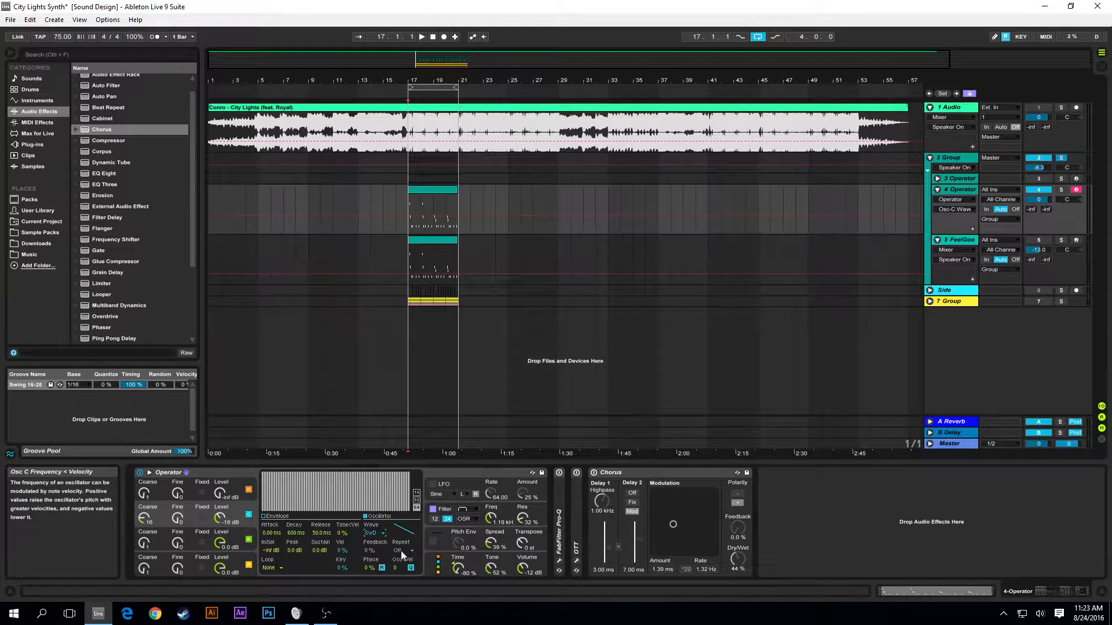
# Examine Operator's filter section, including its envelope, response curve, filter type choices and circuit setting
pyautogui.click(447, 506)
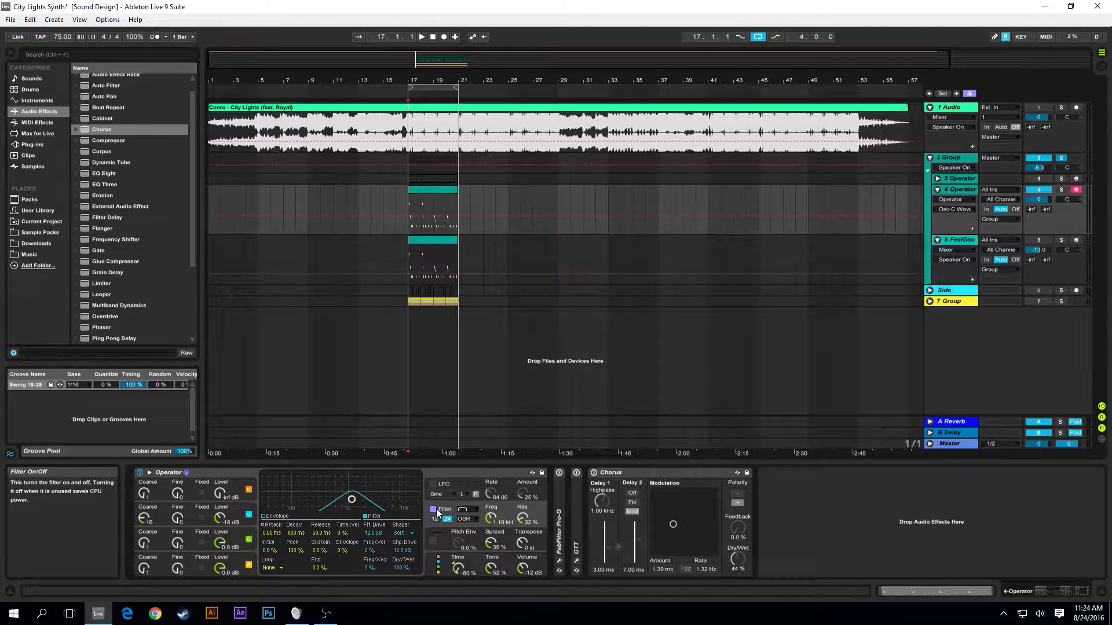
pyautogui.click(281, 517)
pyautogui.click(371, 516)
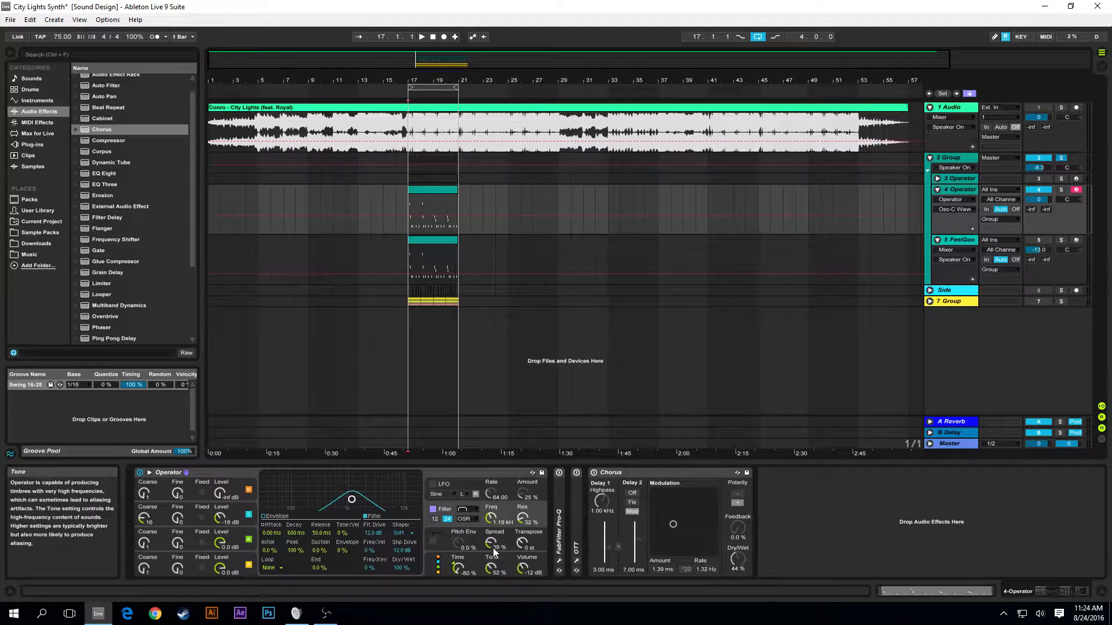
pyautogui.click(466, 508)
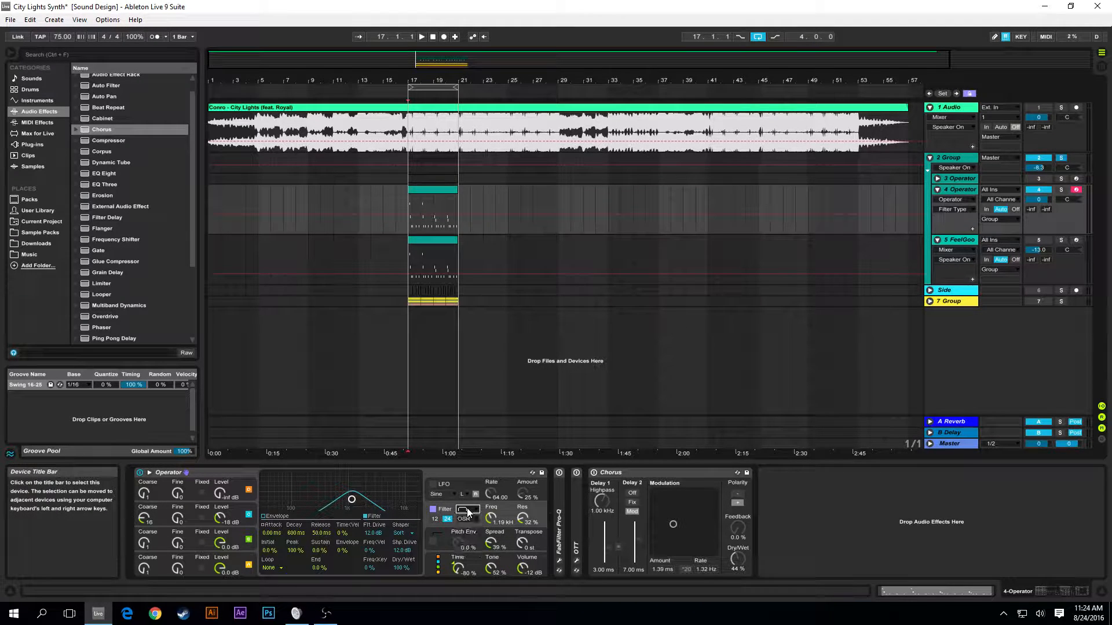
pyautogui.click(459, 512)
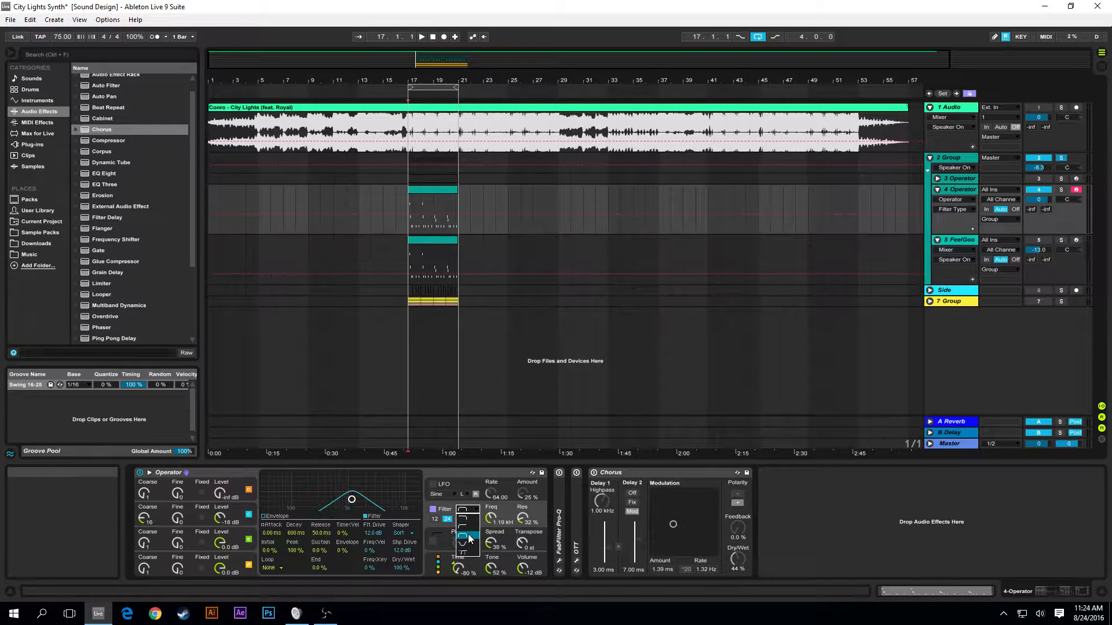
pyautogui.click(458, 521)
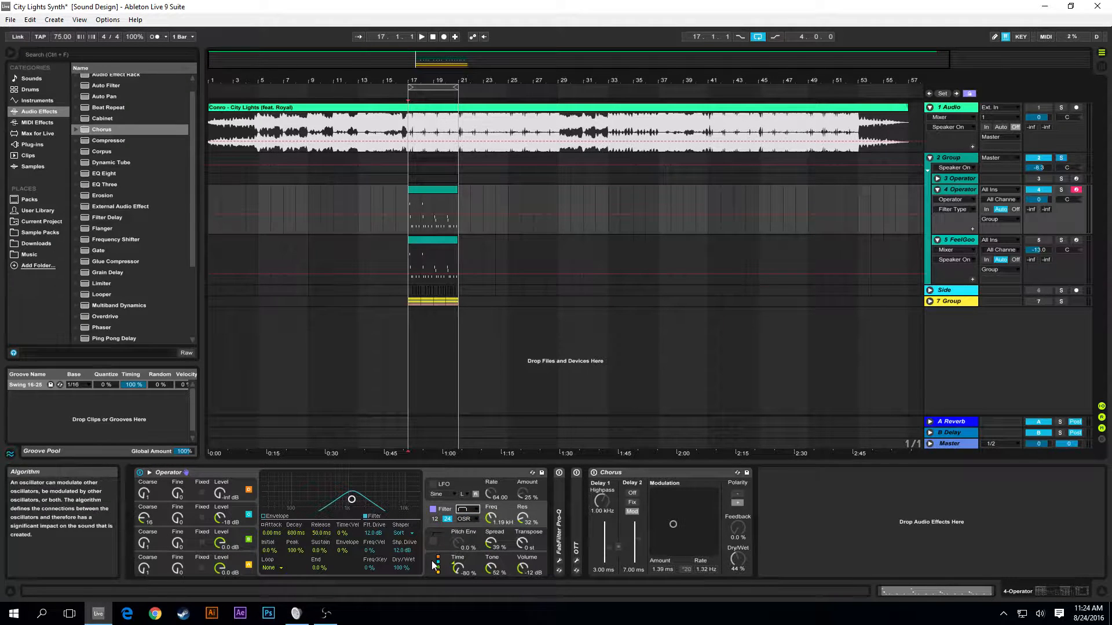
pyautogui.click(470, 518)
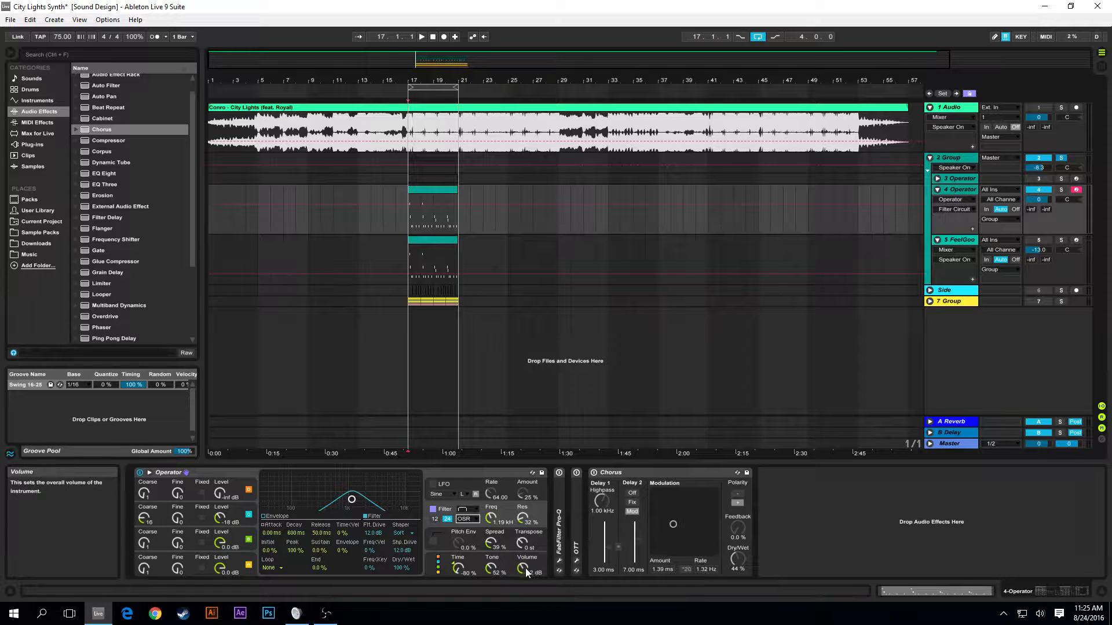
# Re-enable FabFilter Pro-Q on the 4 Operator track and inspect its EQ curve in the plug-in window
pyautogui.click(558, 499)
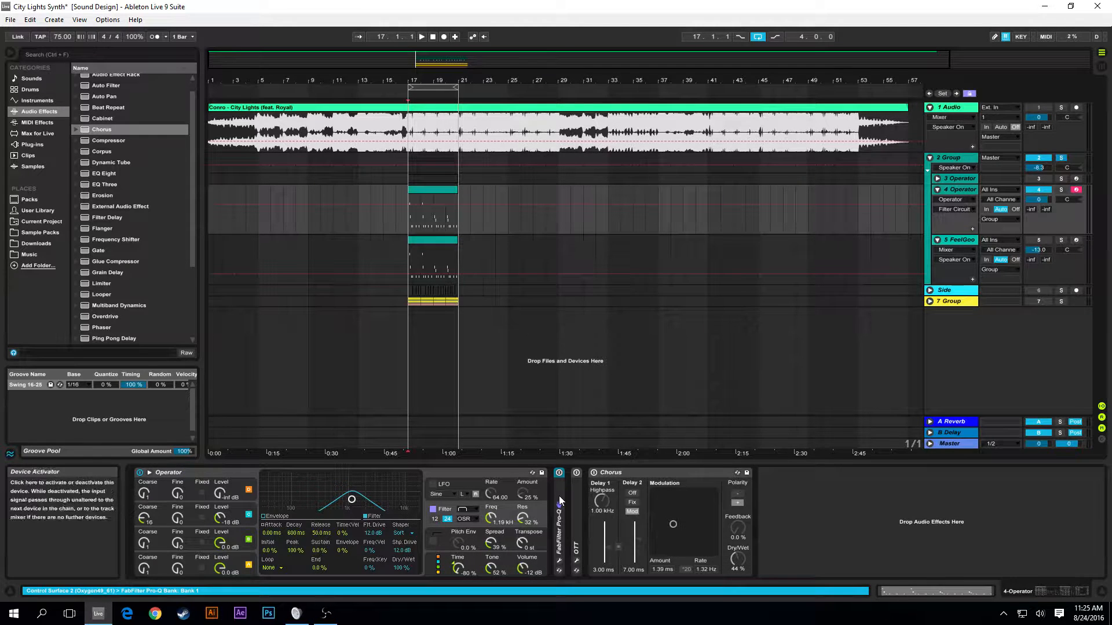
pyautogui.doubleClick(560, 547)
pyautogui.click(579, 473)
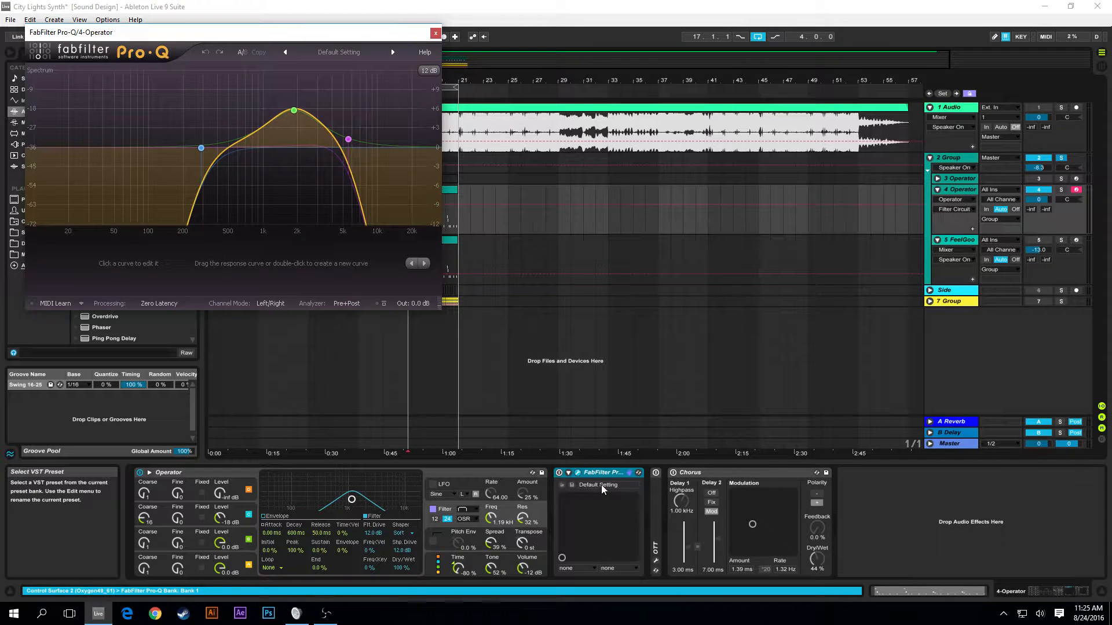
pyautogui.click(558, 474)
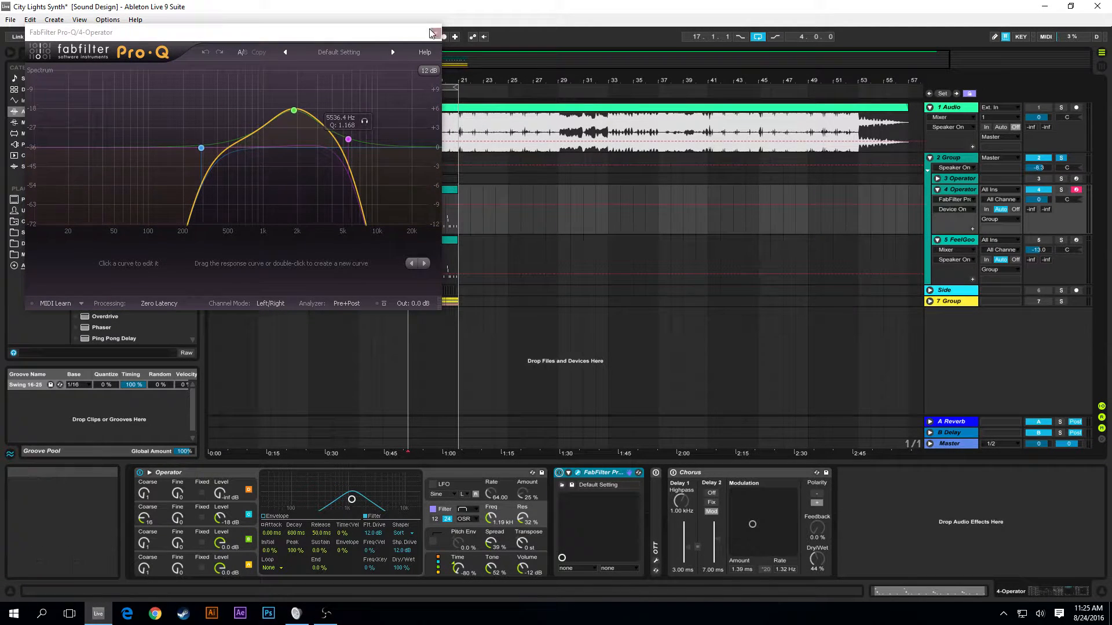
pyautogui.moveTo(294, 112)
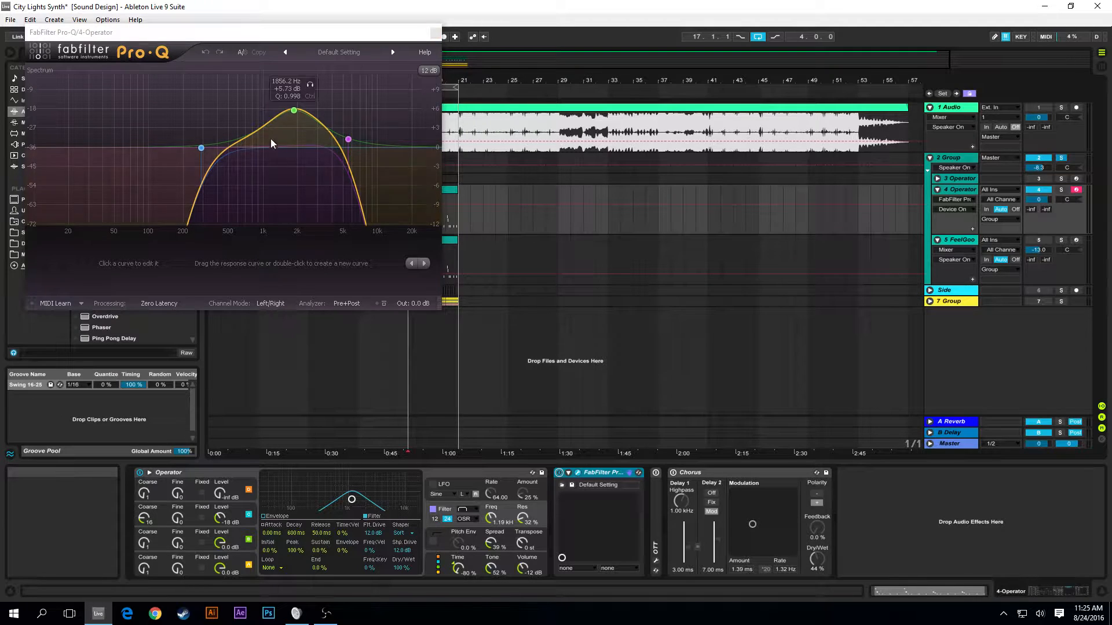
pyautogui.click(436, 33)
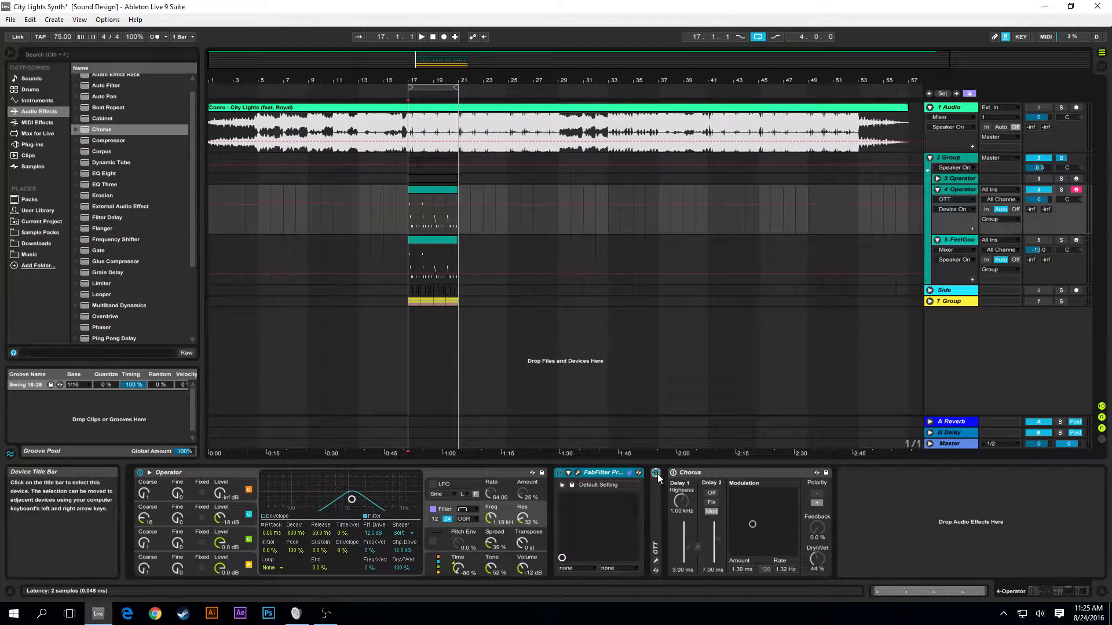
# Re-enable OTT on the 4 Operator track and inspect its compressor settings in the plug-in window
pyautogui.doubleClick(654, 494)
pyautogui.click(675, 472)
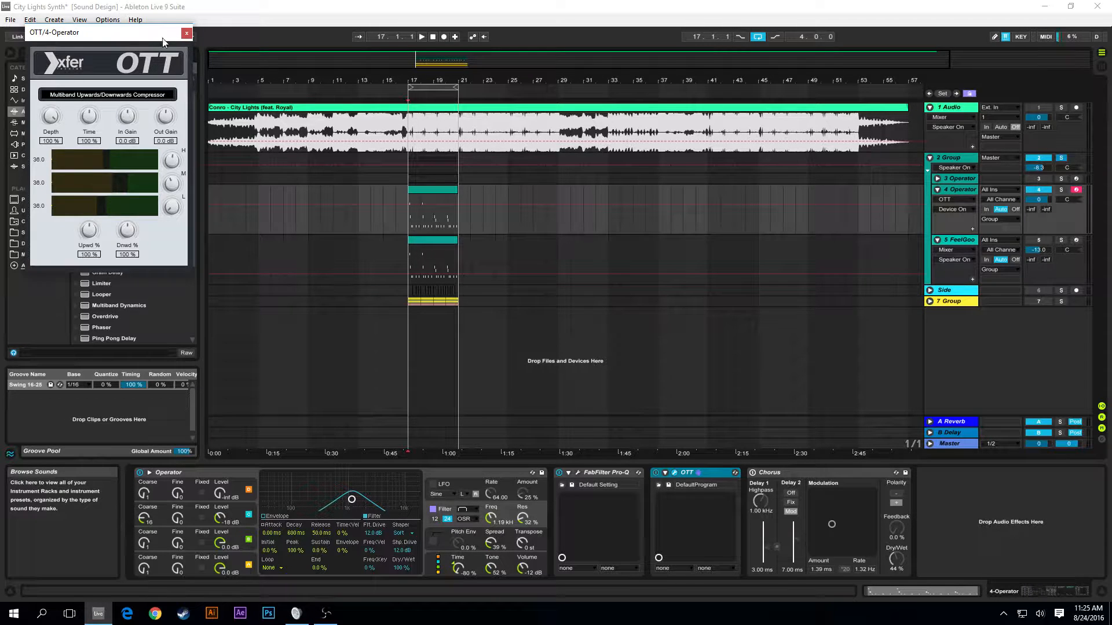
pyautogui.click(186, 33)
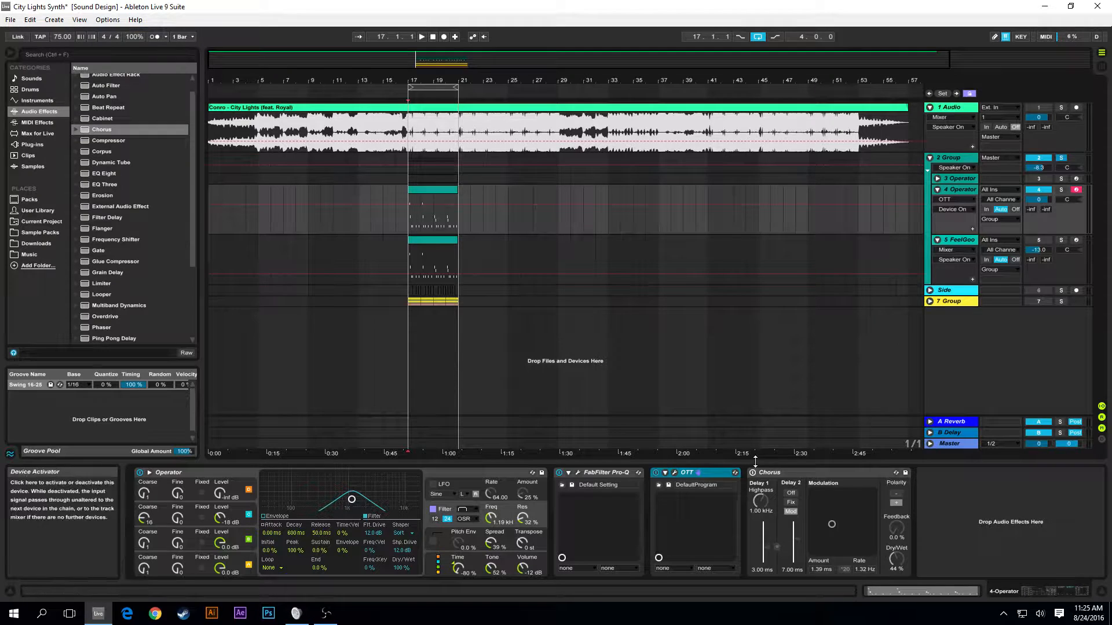
# Re-enable Chorus and collapse the Chorus, OTT and FabFilter Pro-Q devices
pyautogui.click(834, 473)
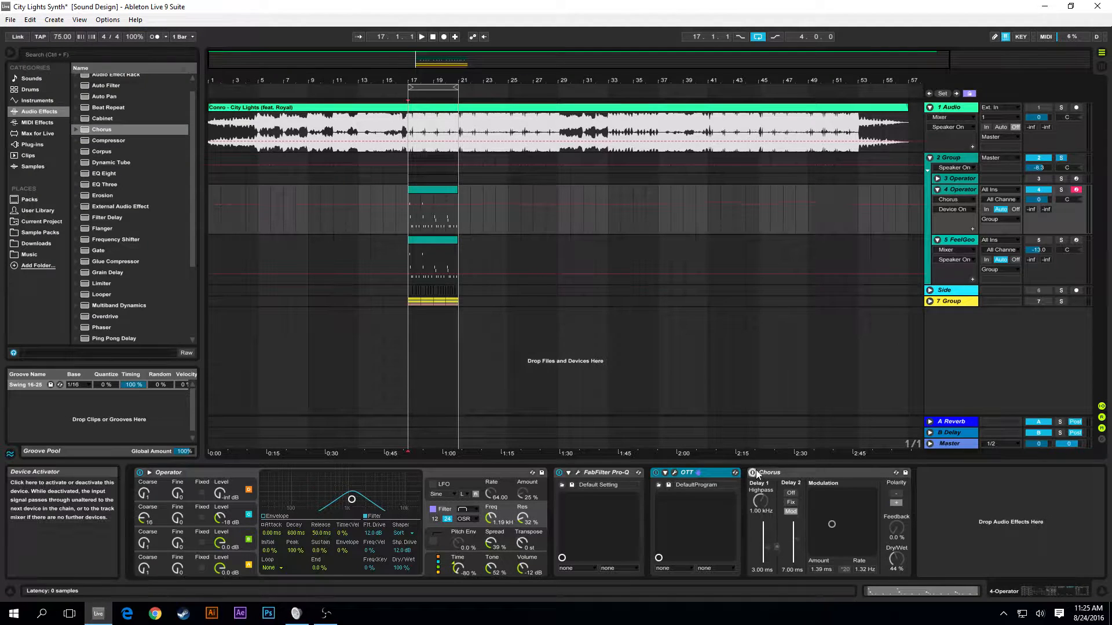
pyautogui.doubleClick(823, 473)
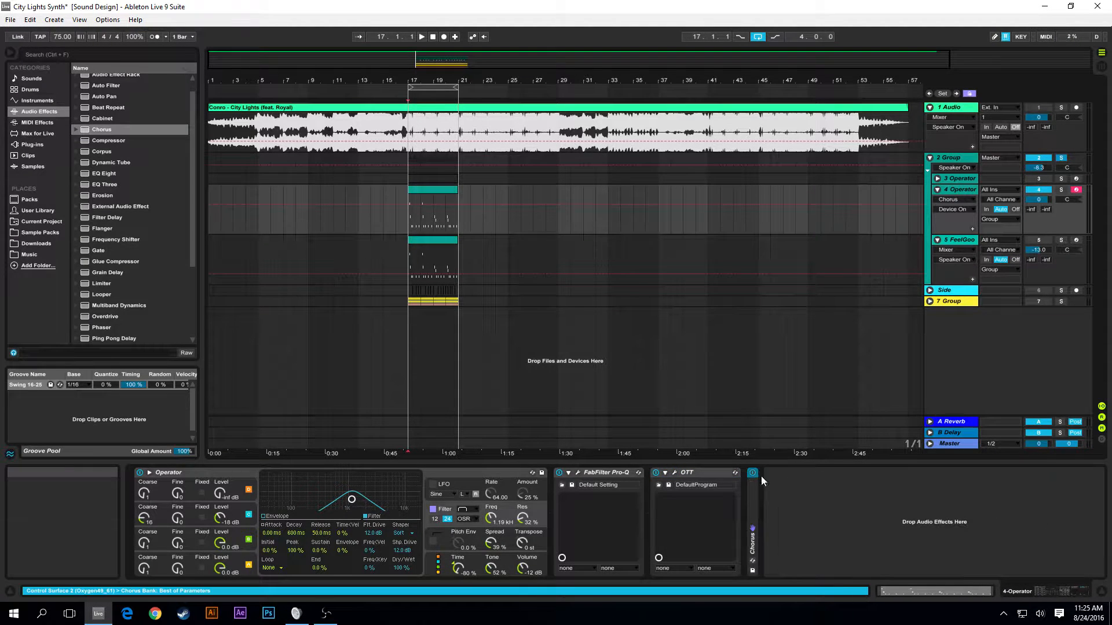
pyautogui.doubleClick(619, 471)
pyautogui.doubleClick(625, 470)
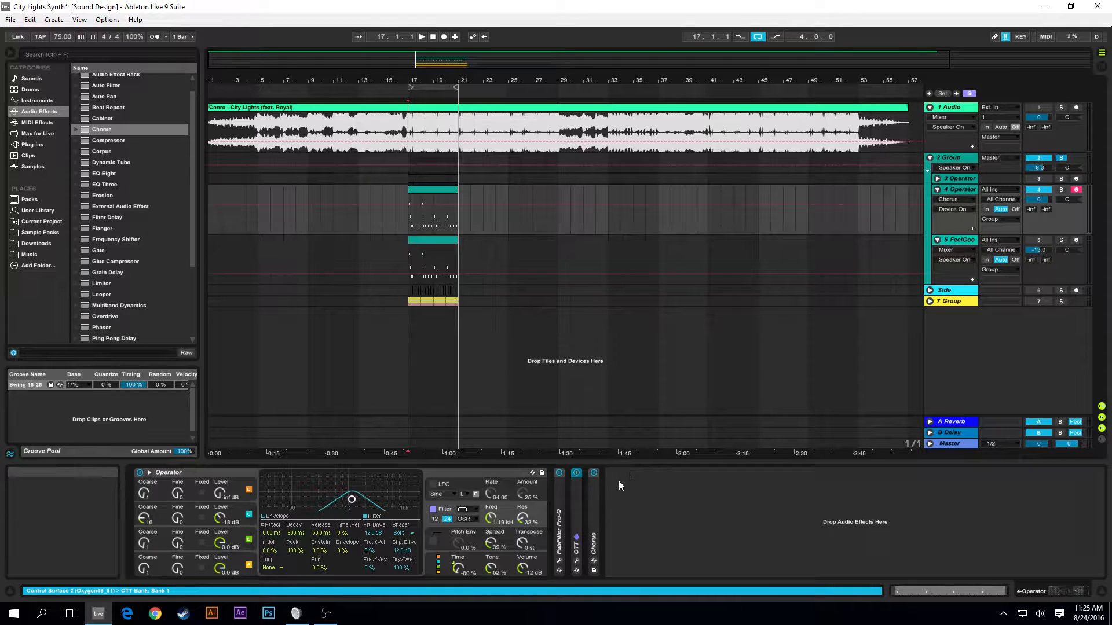
# Expand the Chorus on the 4 Operator track, audition a note through it, and collapse it again
pyautogui.doubleClick(592, 513)
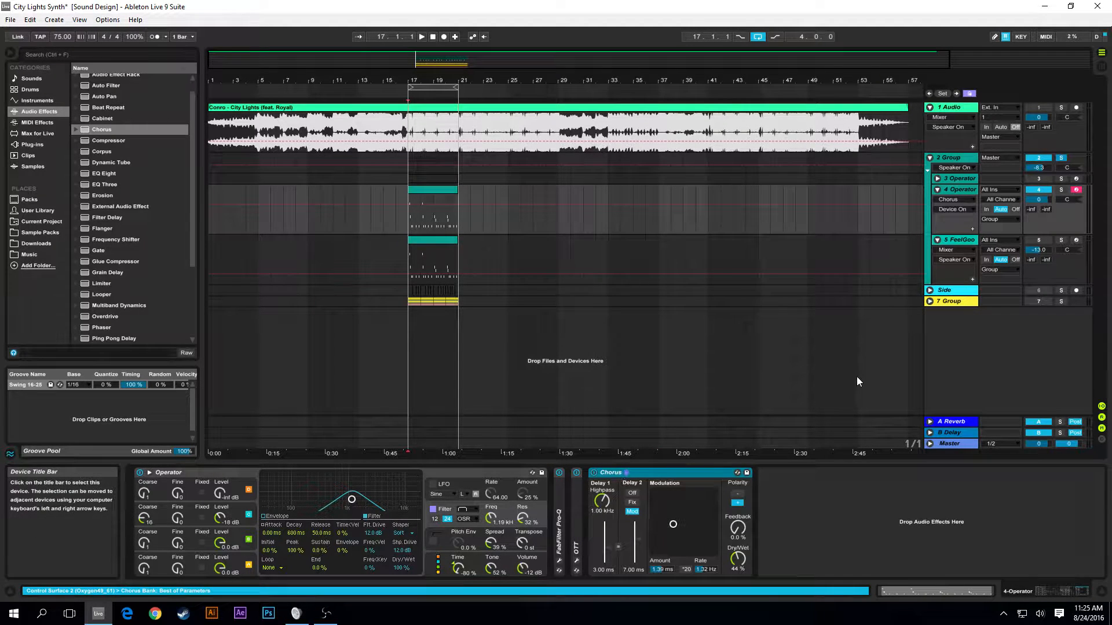
pyautogui.press('a')
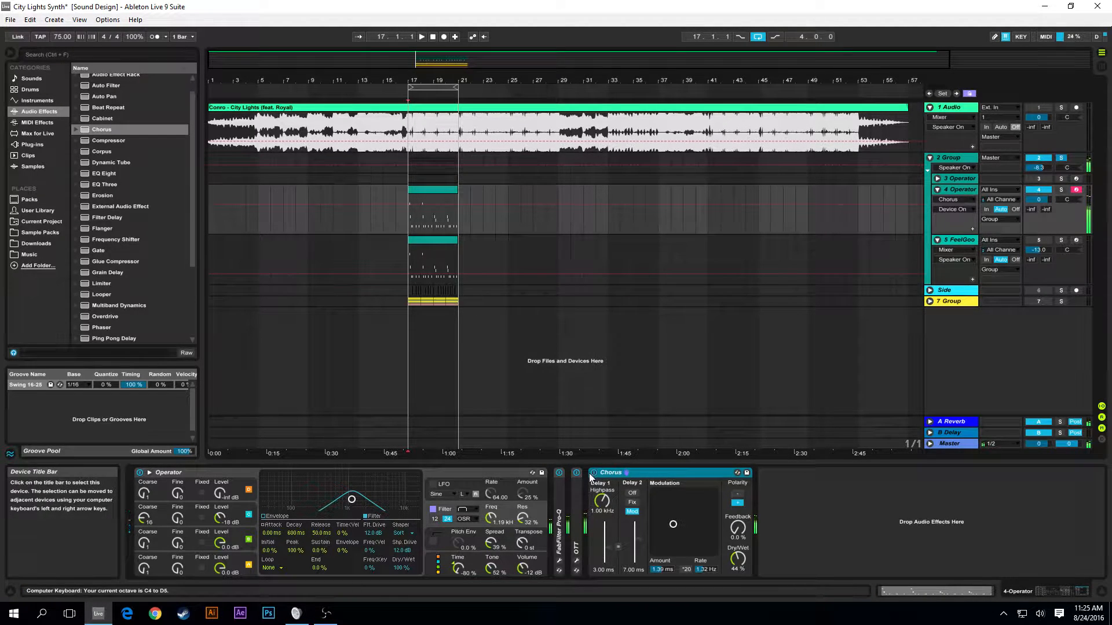
pyautogui.doubleClick(631, 473)
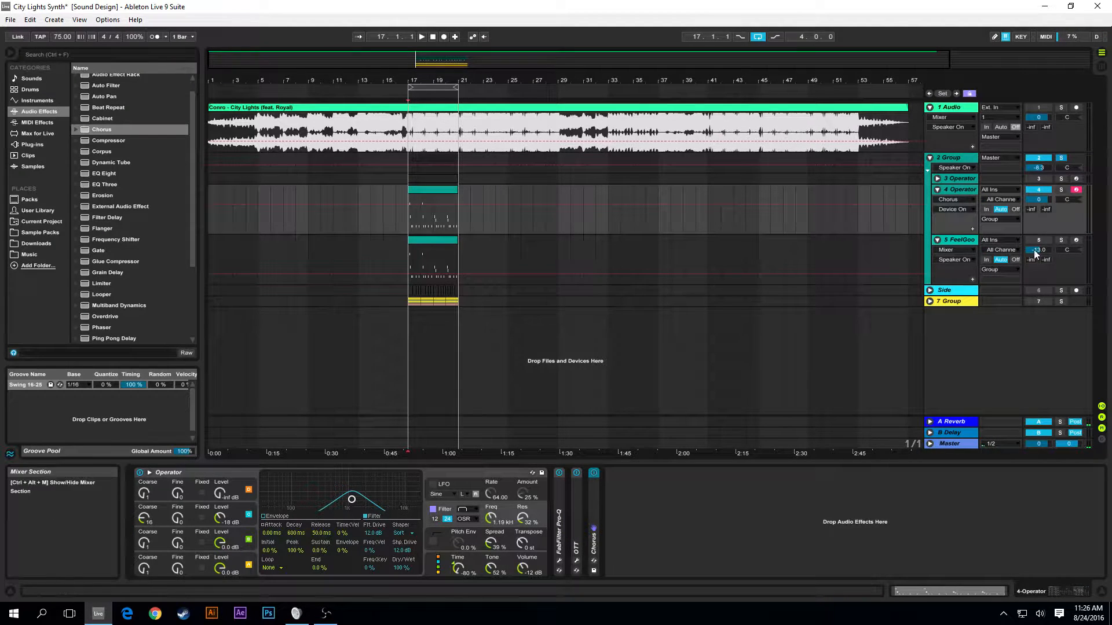
# Solo the 5 FeelGoodSing track, expand its FeelGoodSing Simpler and show the sample waveform
pyautogui.click(961, 239)
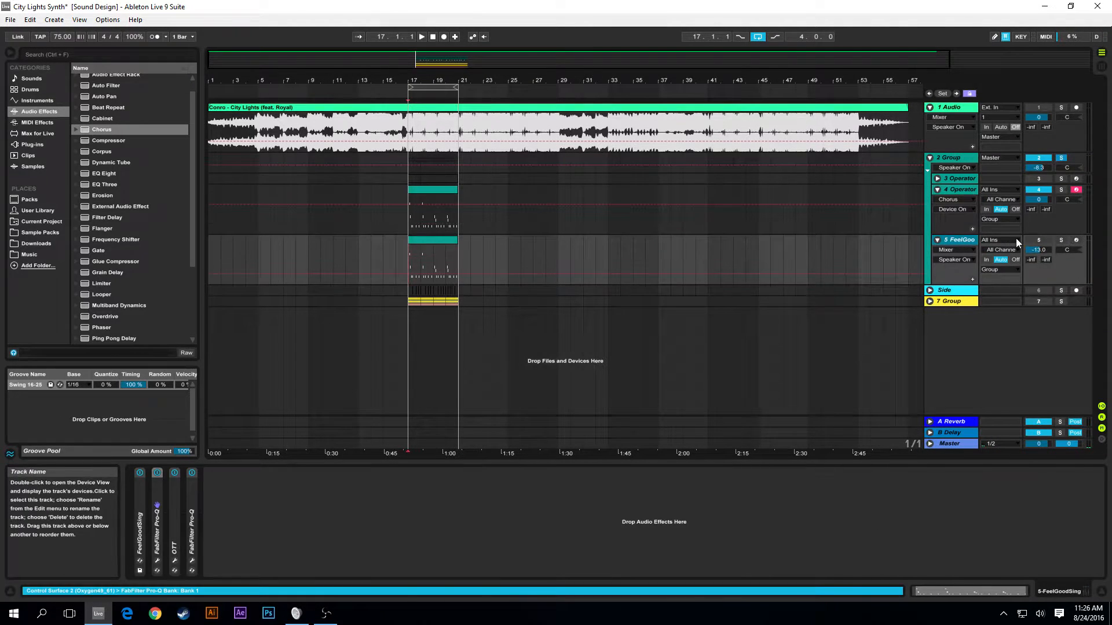
pyautogui.click(1062, 241)
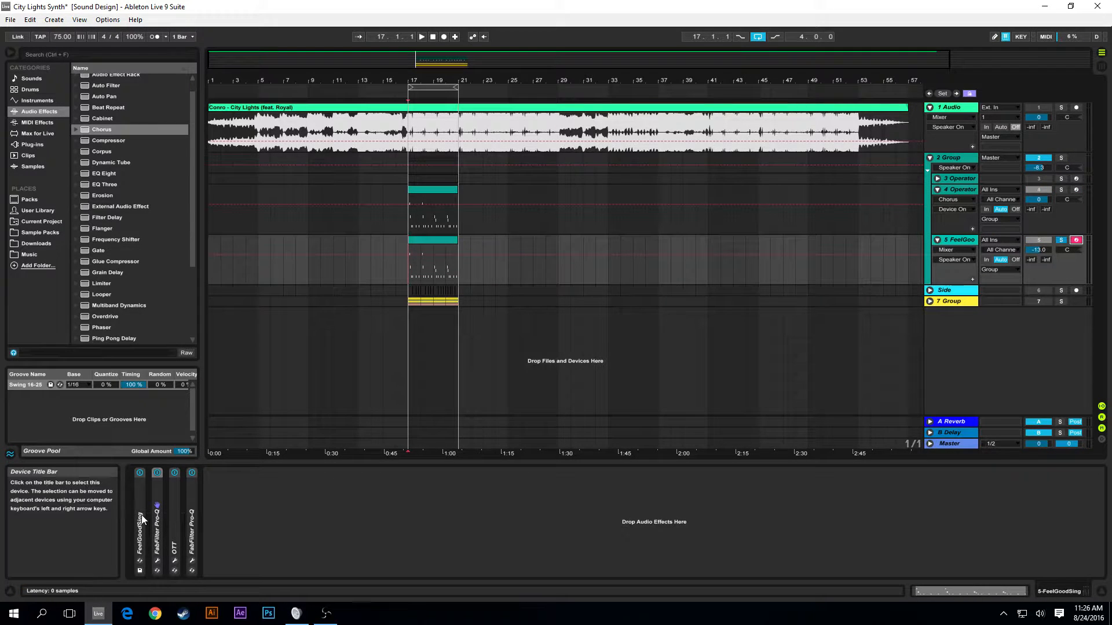
pyautogui.doubleClick(138, 515)
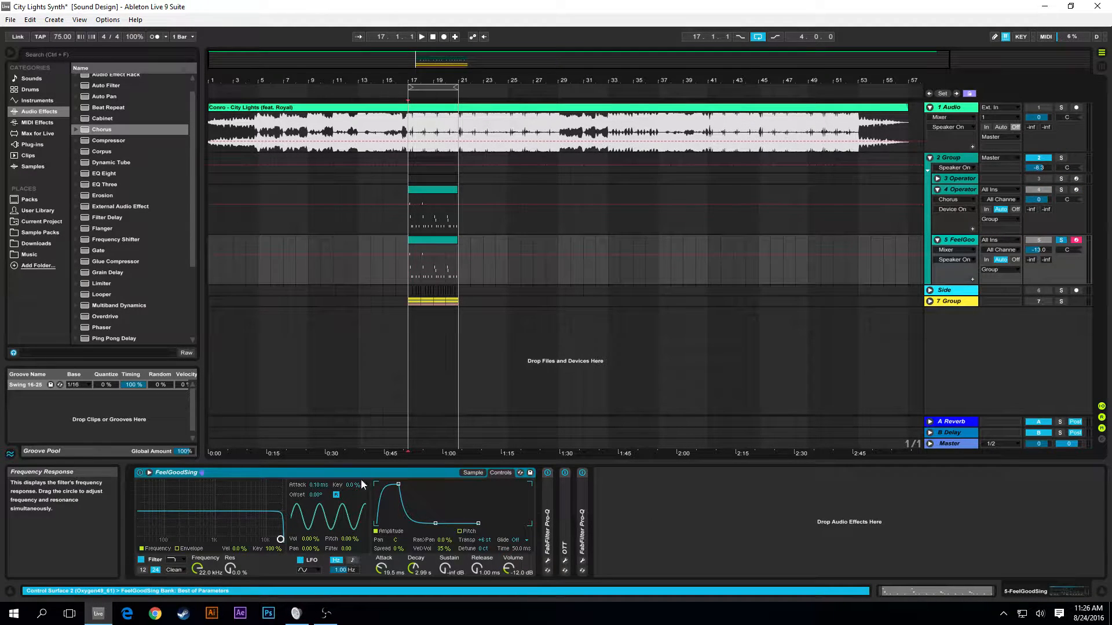
pyautogui.click(473, 473)
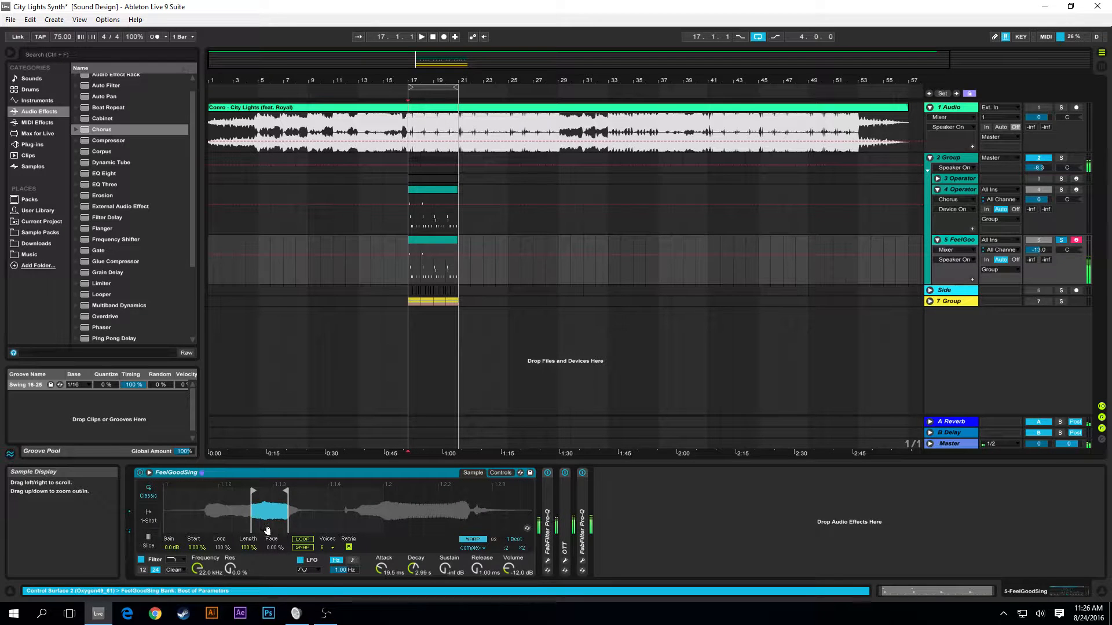
# Try widening the FeelGoodSing sample region to cover the whole vocal recording, audition it, and undo both marker changes
pyautogui.moveTo(262, 496); pyautogui.dragTo(185, 496)
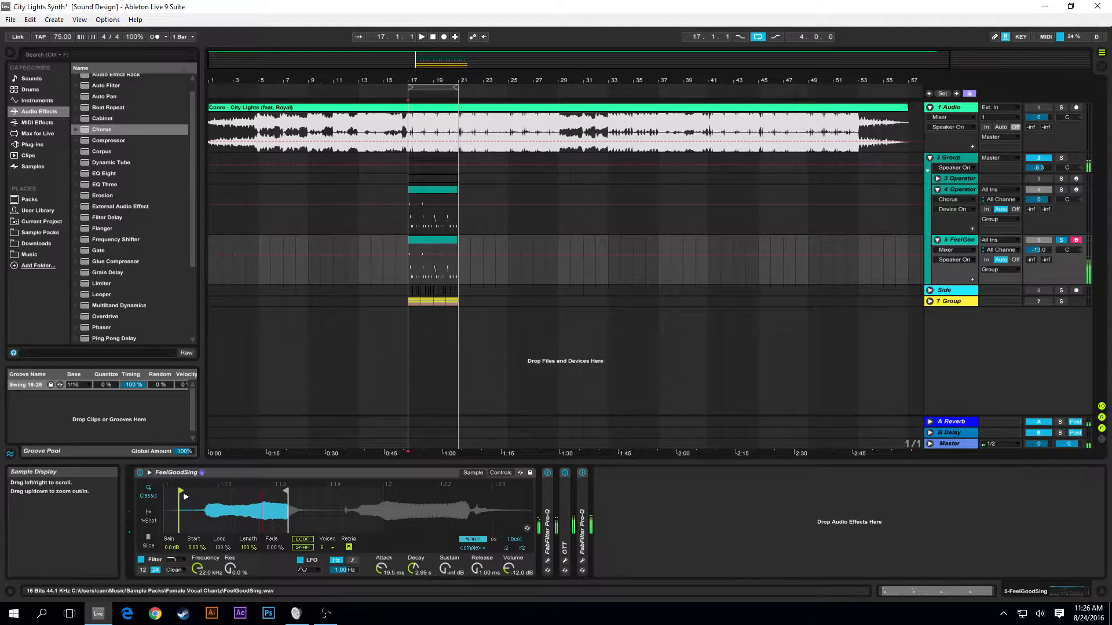
pyautogui.press('z')
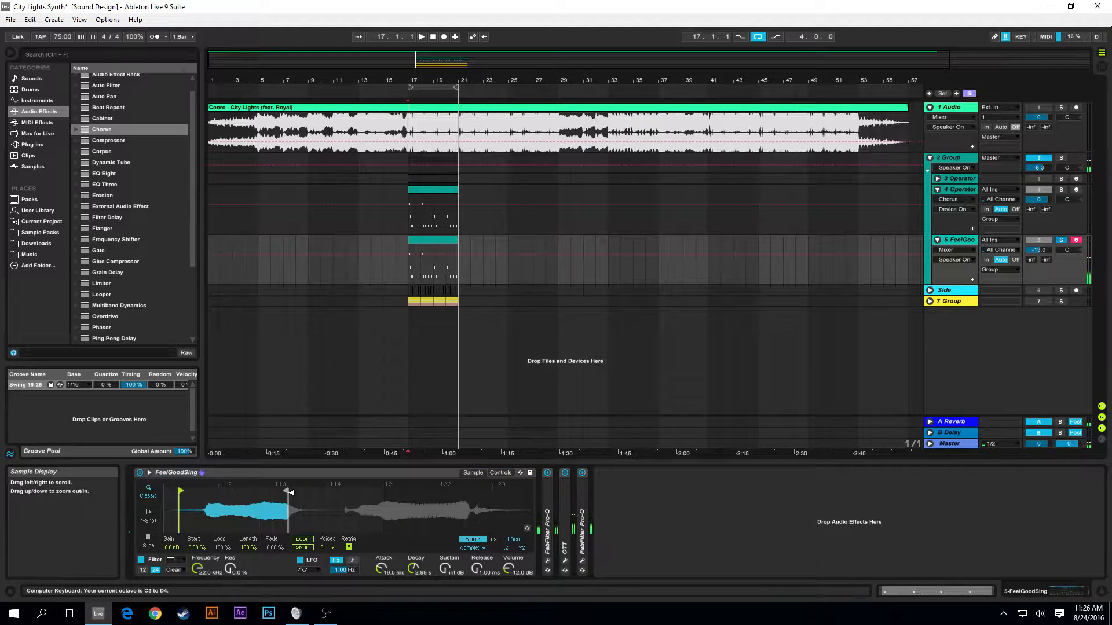
pyautogui.moveTo(291, 492); pyautogui.dragTo(529, 499)
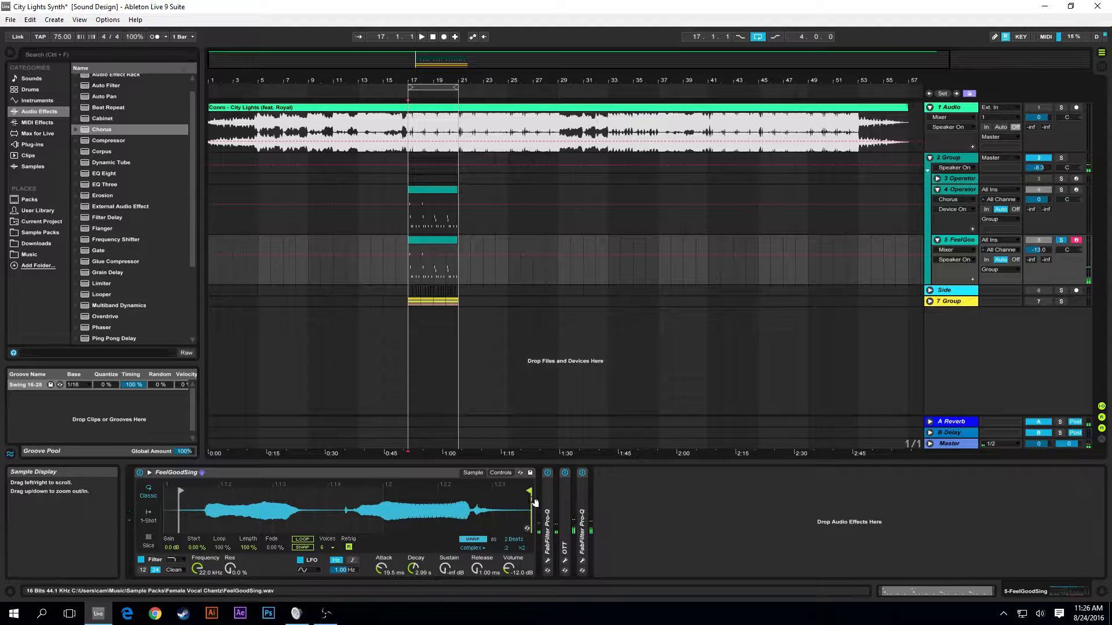
pyautogui.press('a')
pyautogui.hotkey('ctrl', 'z')
pyautogui.hotkey('ctrl', 'z')
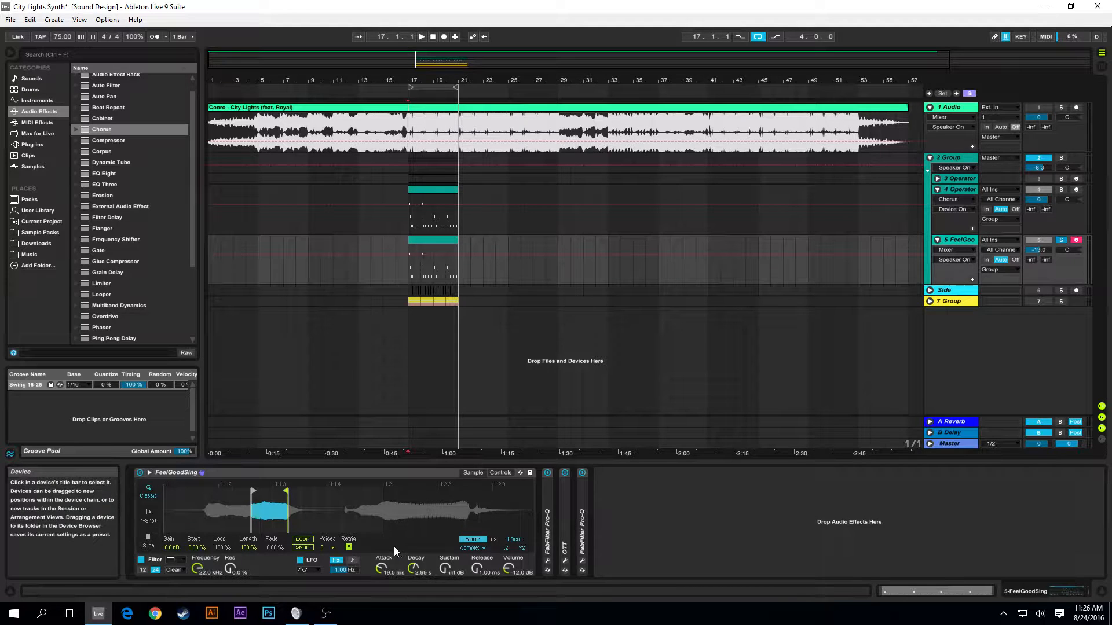
# Audition the short vocal sample region at different octaves and return Simpler to its controls view
pyautogui.press('x')
pyautogui.press('a')
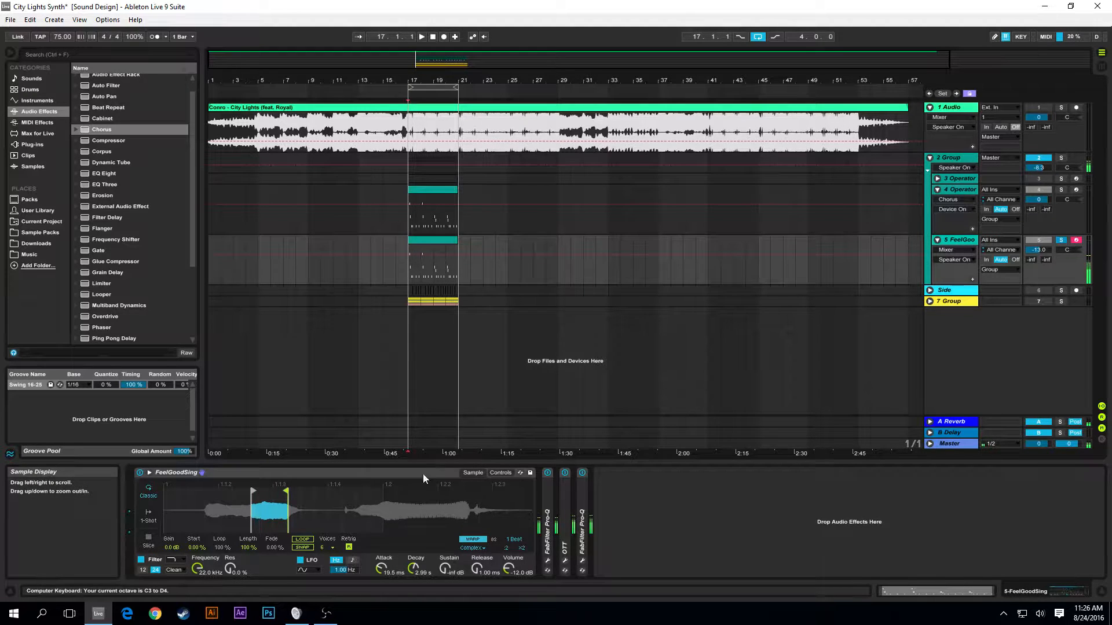
pyautogui.press('x')
pyautogui.press('x')
pyautogui.press('a')
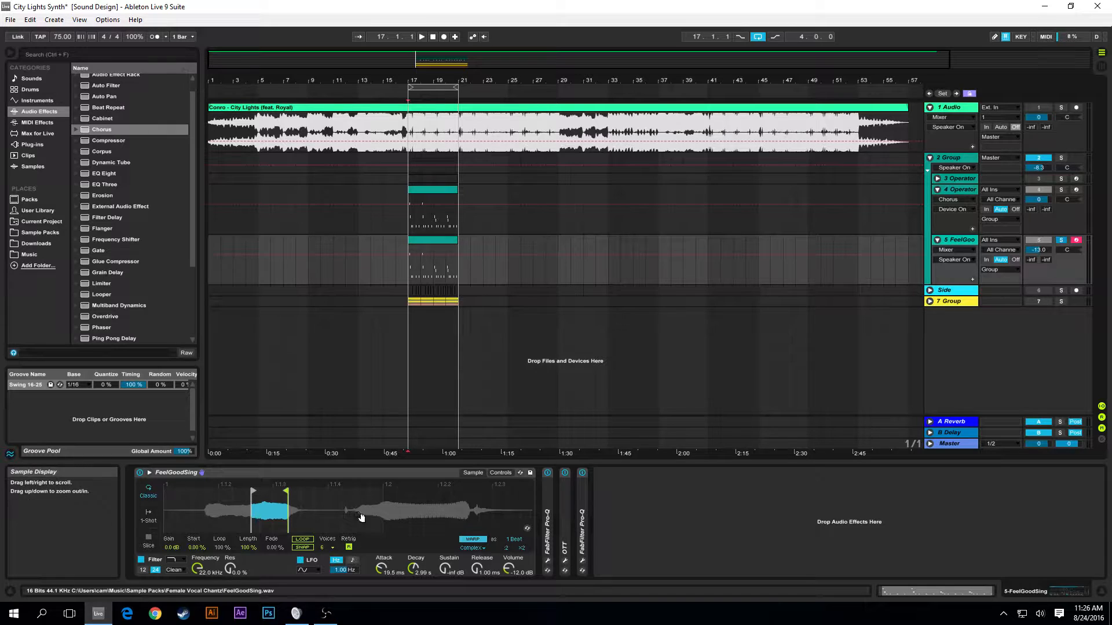
pyautogui.click(500, 473)
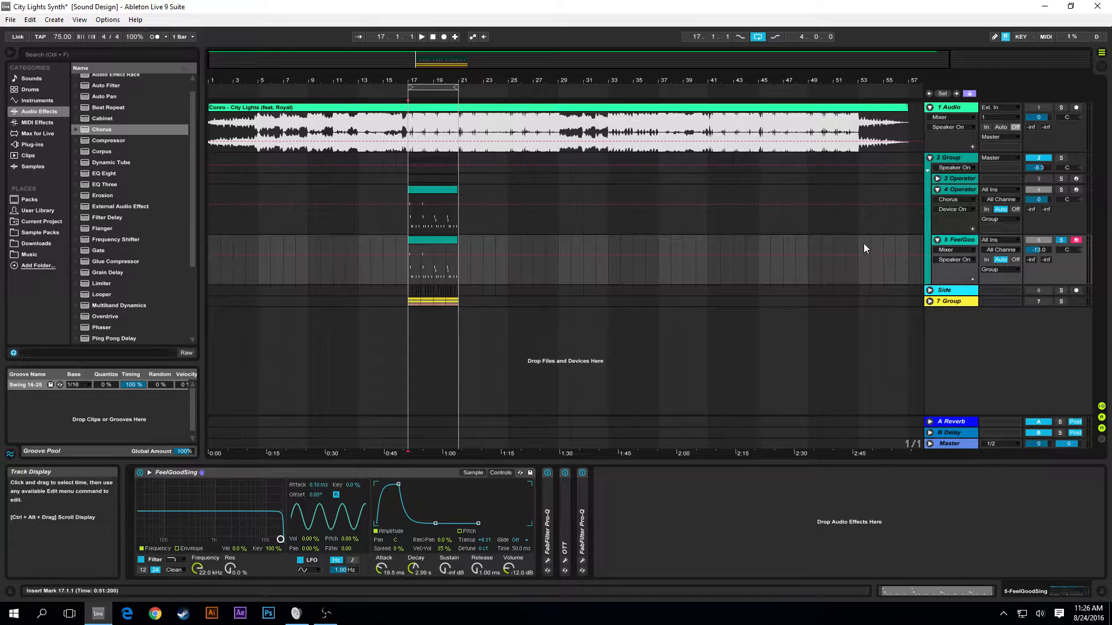
# Inspect the EQ curve of the first FabFilter Pro-Q and the OTT compressor settings on the 5 FeelGoodSing track
pyautogui.doubleClick(548, 484)
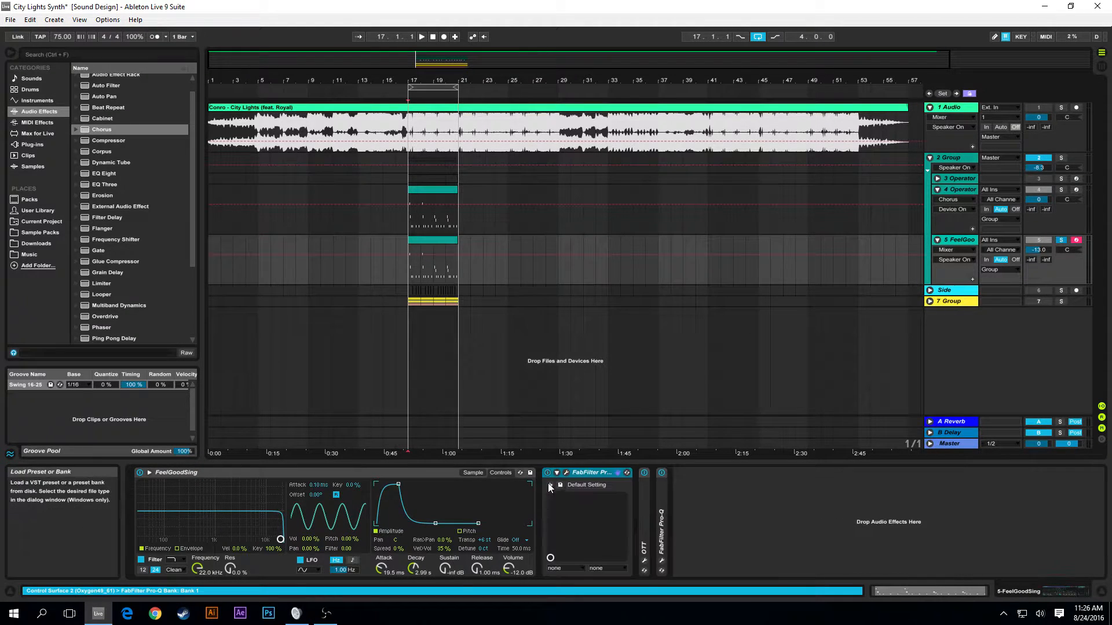
pyautogui.click(567, 473)
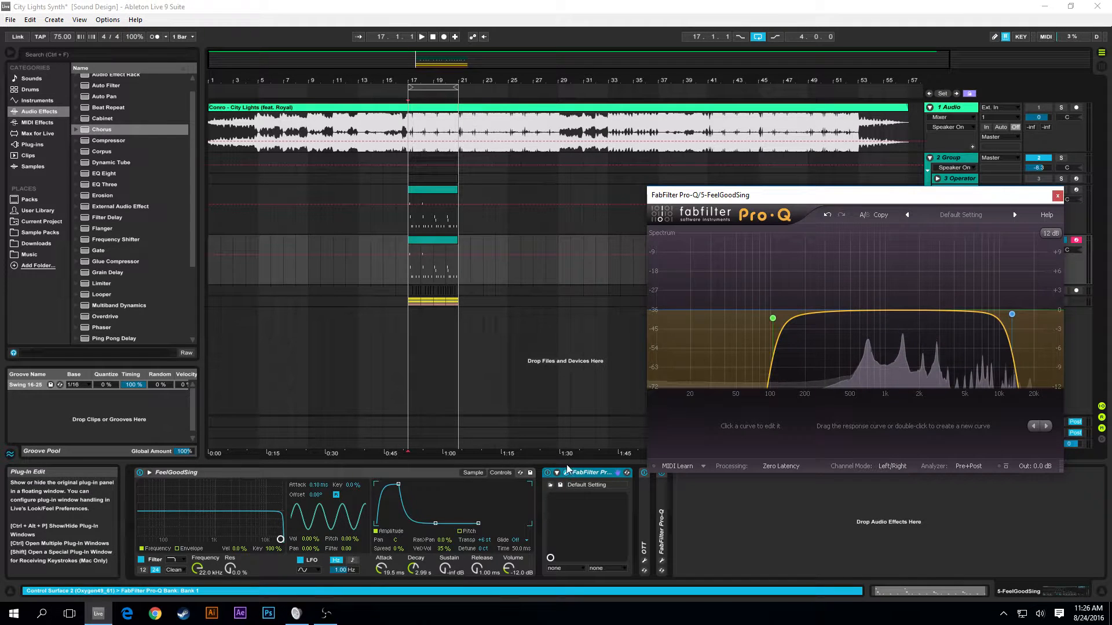
pyautogui.moveTo(771, 193); pyautogui.dragTo(602, 156)
pyautogui.click(888, 156)
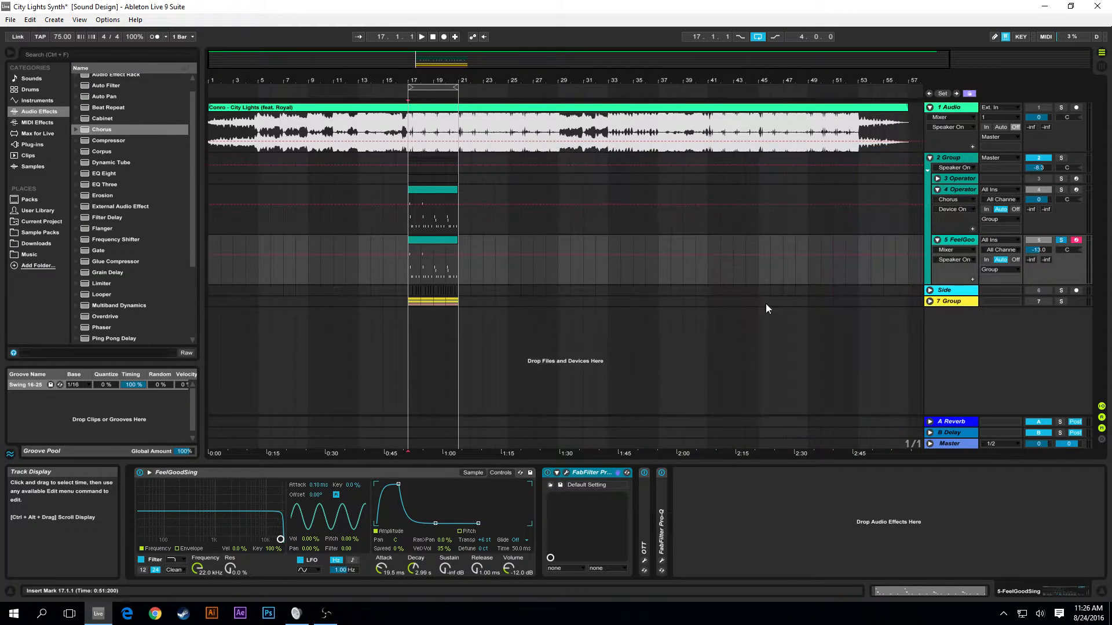
pyautogui.click(643, 561)
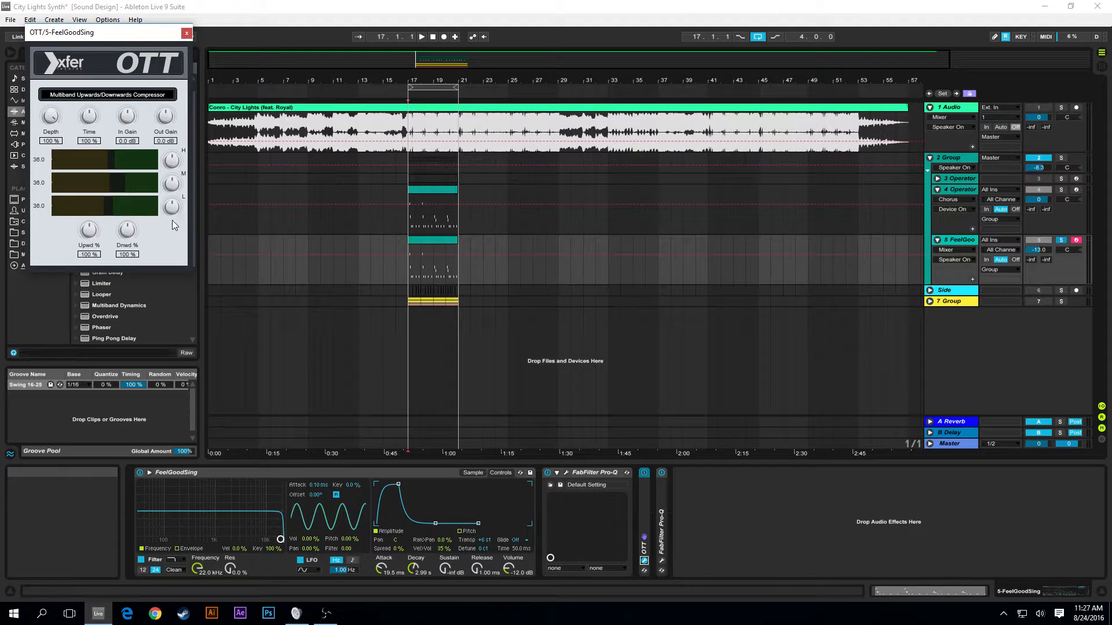
pyautogui.click(185, 33)
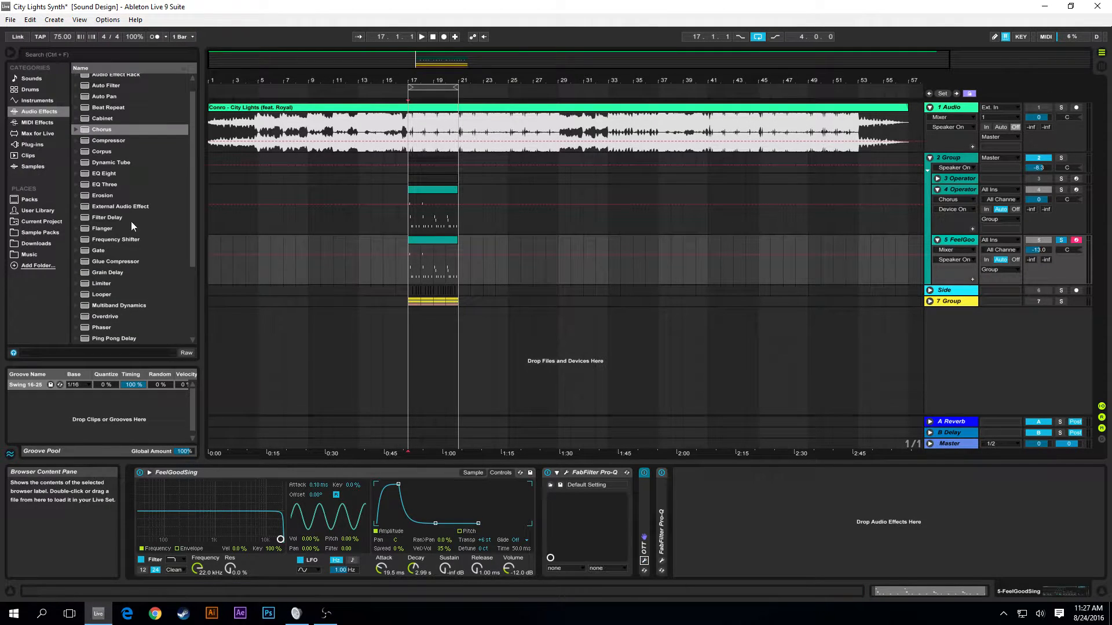
# Expand the second FabFilter Pro-Q on the 5 FeelGoodSing track and inspect its filter bands in the plug-in window
pyautogui.doubleClick(658, 505)
pyautogui.click(679, 473)
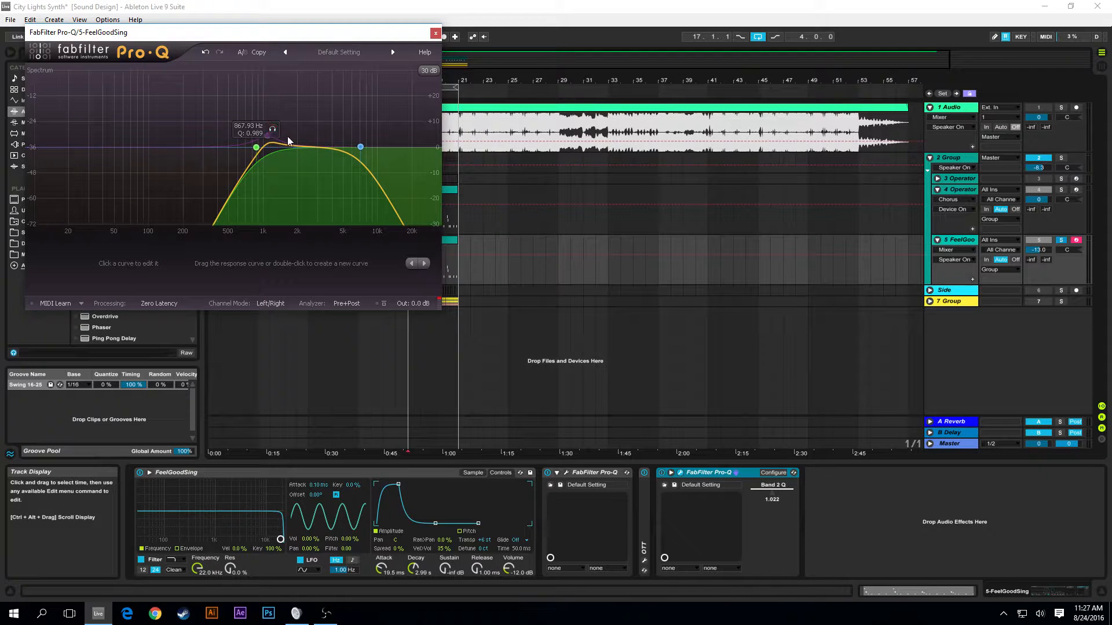
pyautogui.doubleClick(266, 136)
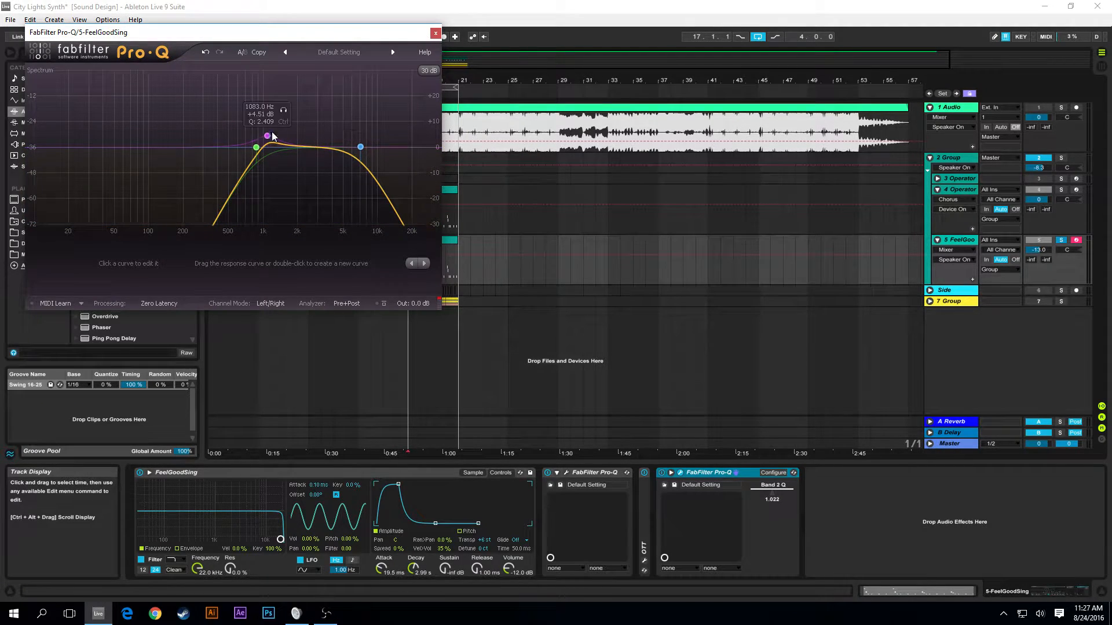
pyautogui.click(436, 33)
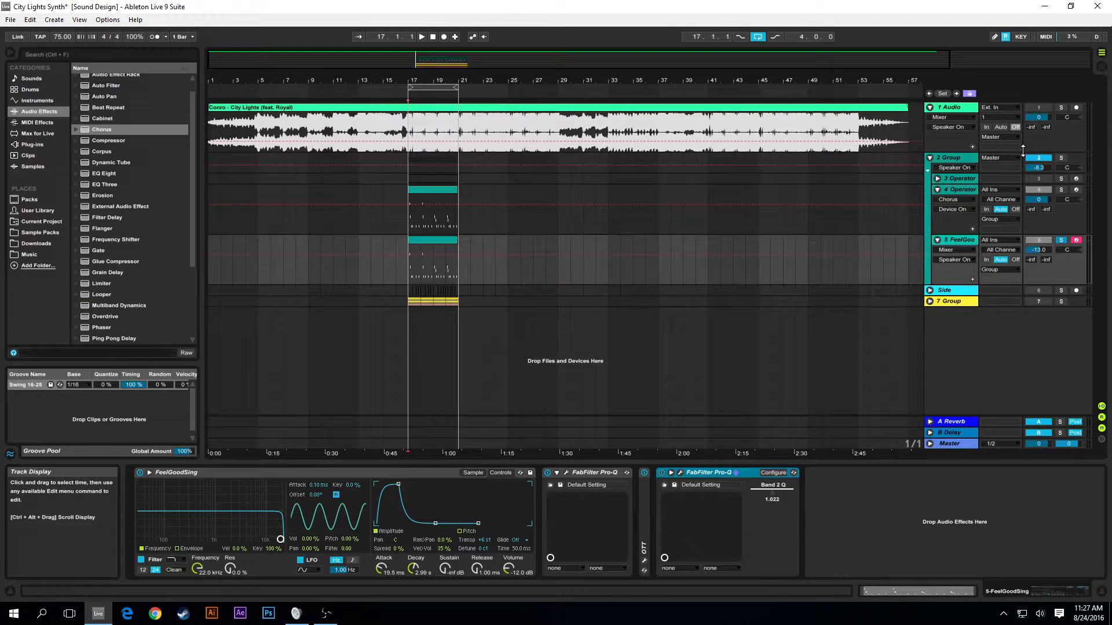
# Unsolo the 5 FeelGoodSing track, solo the 2 Group track and display the group's effects chain
pyautogui.click(1061, 239)
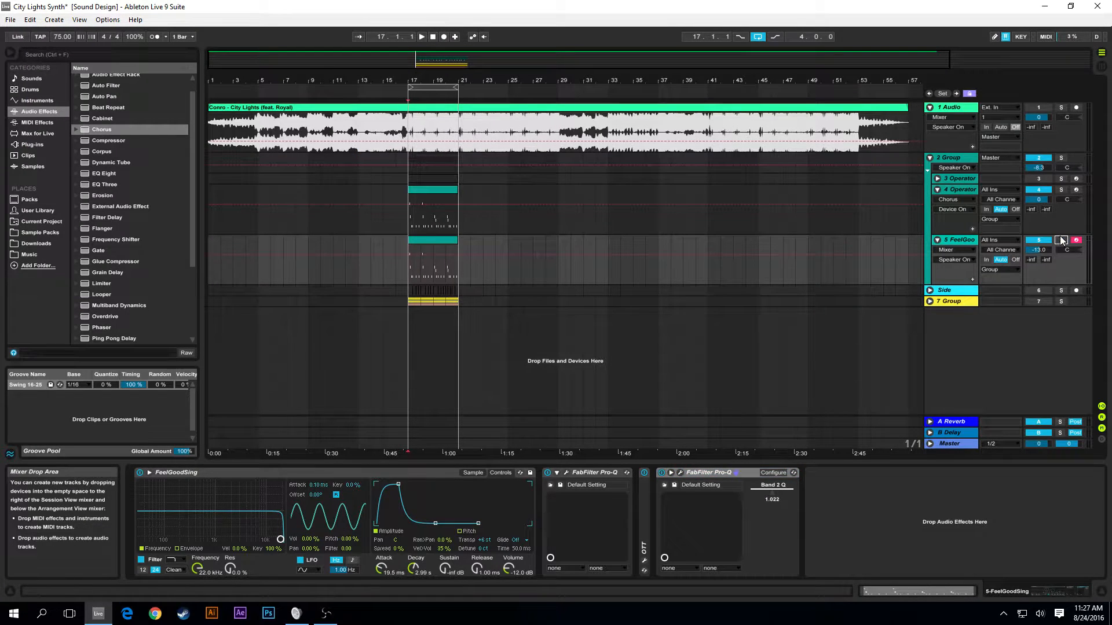
pyautogui.click(1061, 157)
pyautogui.click(971, 157)
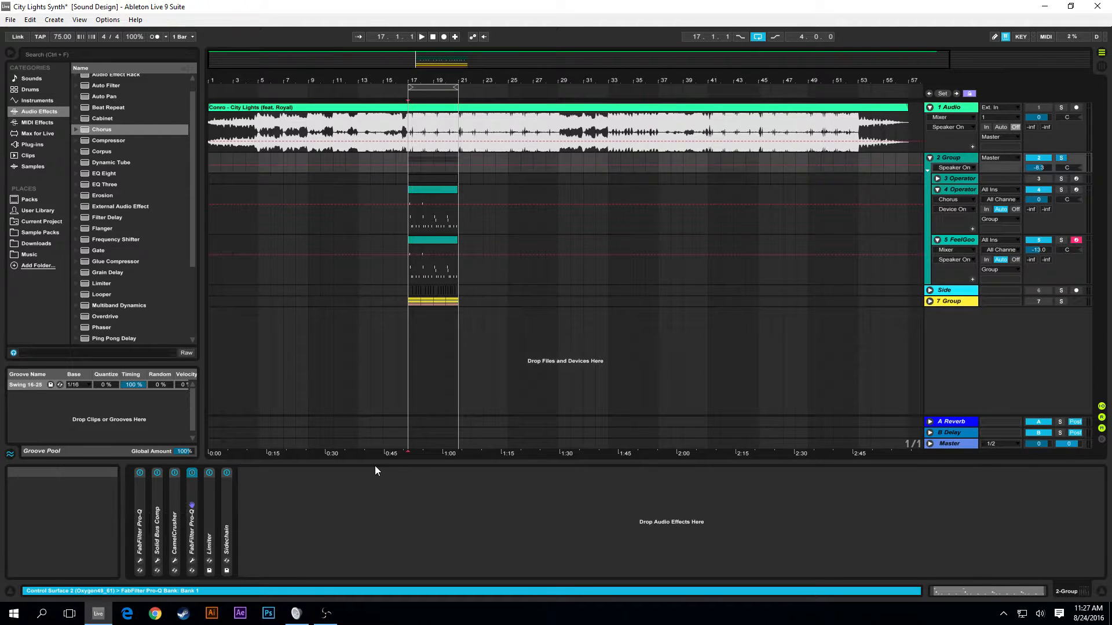
# Expand the first FabFilter Pro-Q on the 2 Group track and inspect its EQ curve and boosted band
pyautogui.doubleClick(141, 507)
pyautogui.click(158, 473)
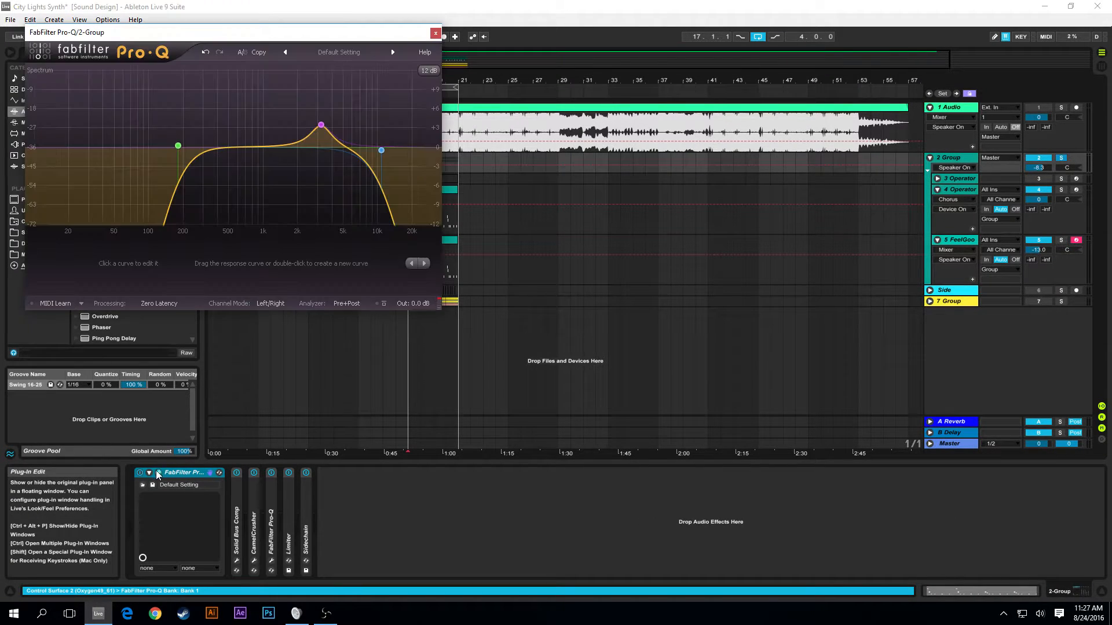
pyautogui.moveTo(321, 125)
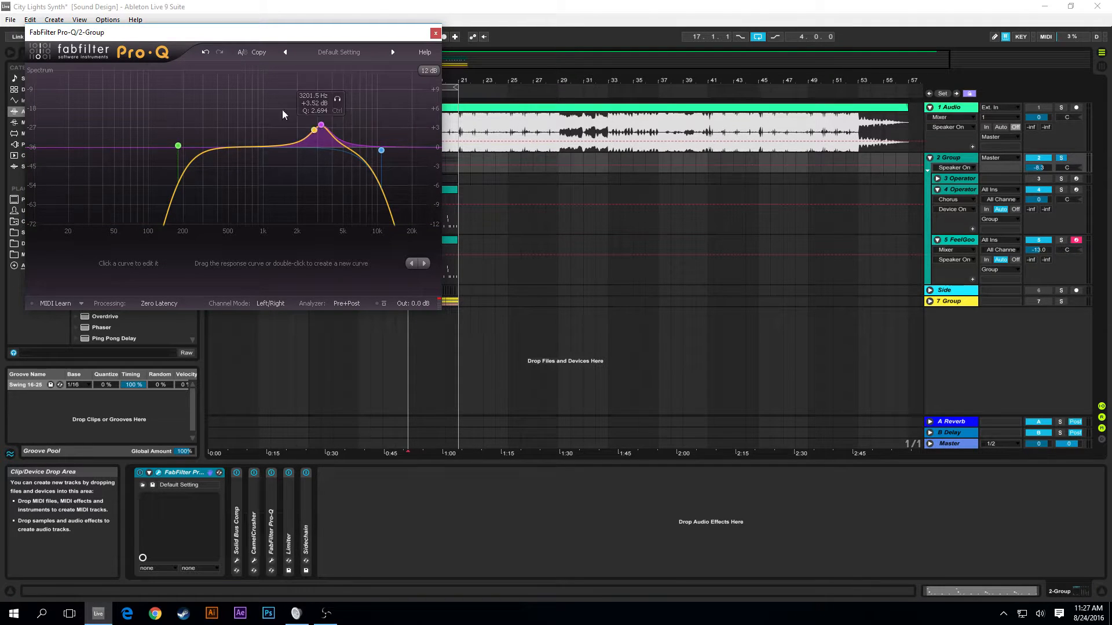
pyautogui.click(435, 33)
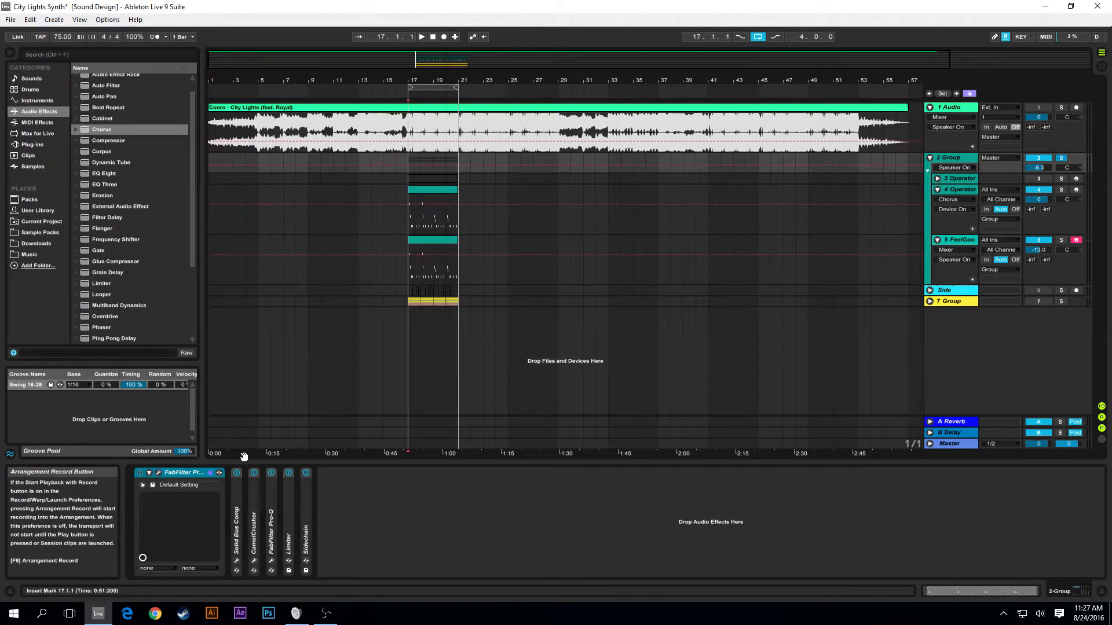
# Inspect the Solid Bus Comp and CamelCrusher settings on the 2 Group track in their plug-in windows
pyautogui.click(237, 561)
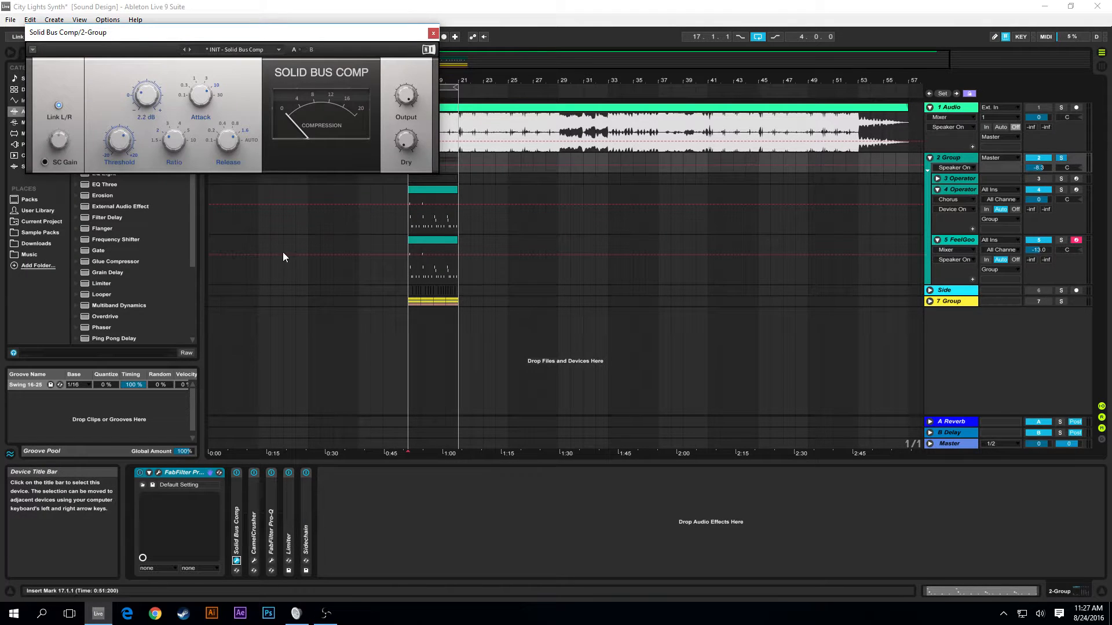
pyautogui.click(433, 33)
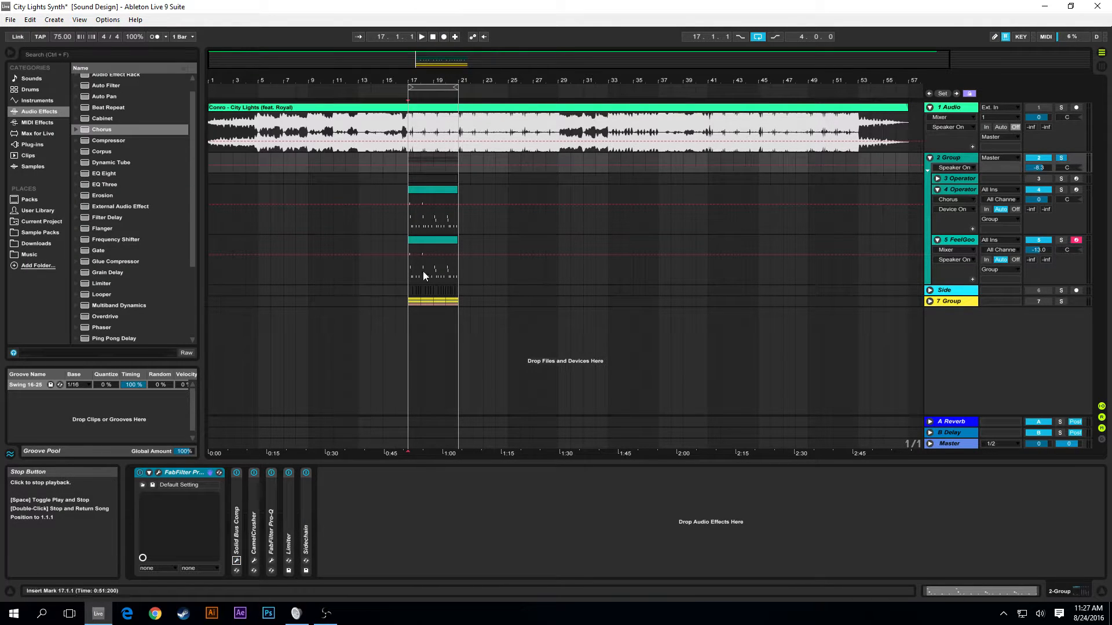
pyautogui.doubleClick(253, 522)
pyautogui.click(273, 472)
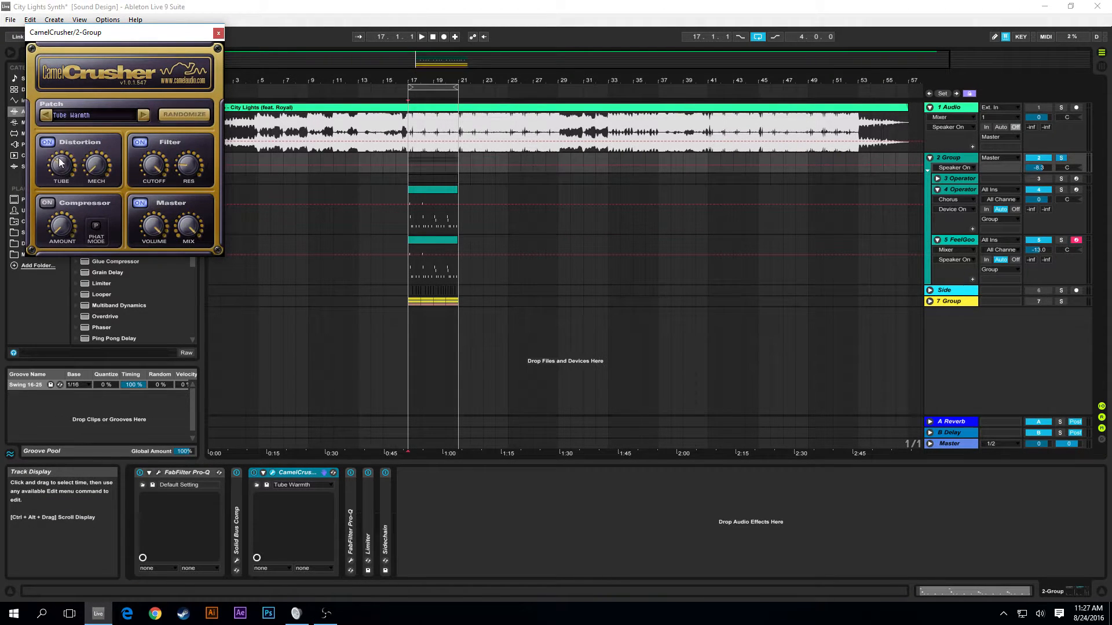
pyautogui.click(219, 33)
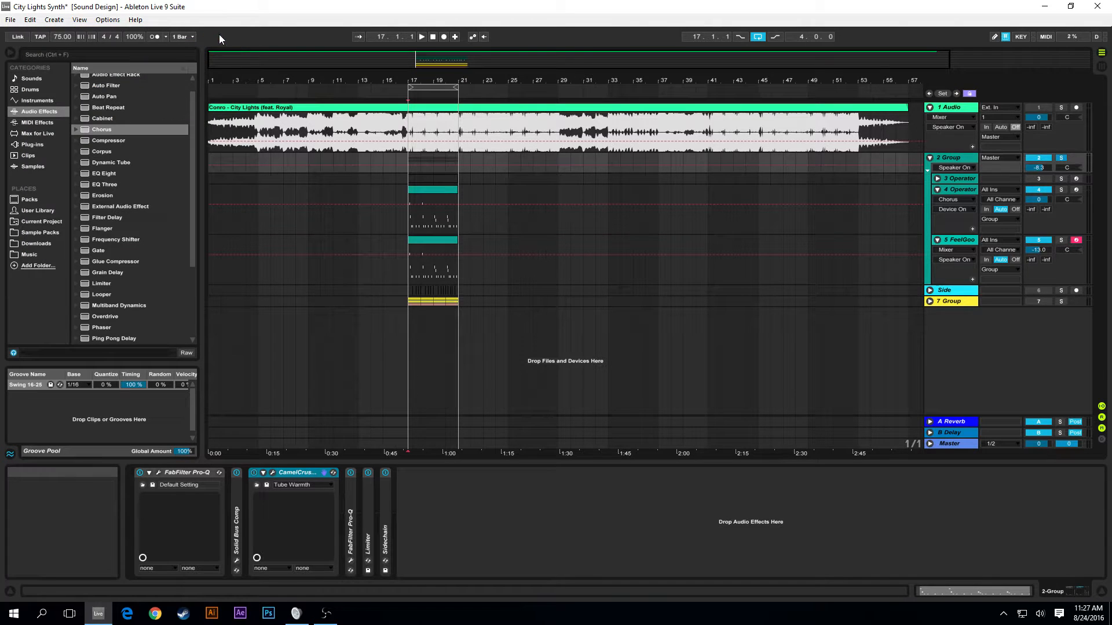
# Inspect the EQ curve of the second FabFilter Pro-Q on the 2 Group track and expand the Limiter to view its settings
pyautogui.click(350, 501)
pyautogui.doubleClick(351, 502)
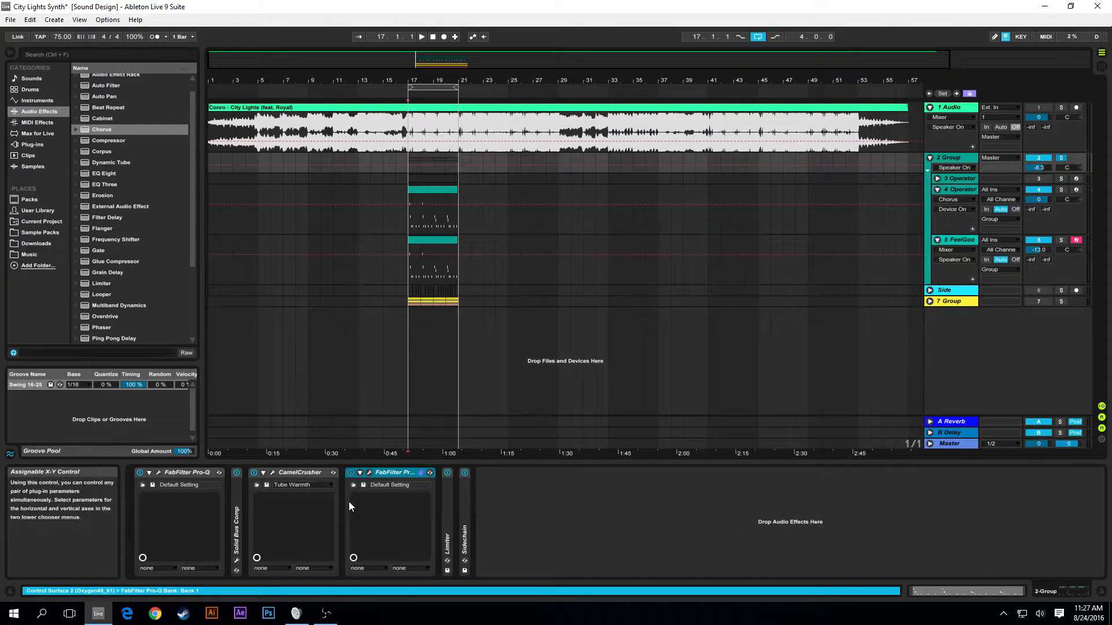
pyautogui.click(370, 472)
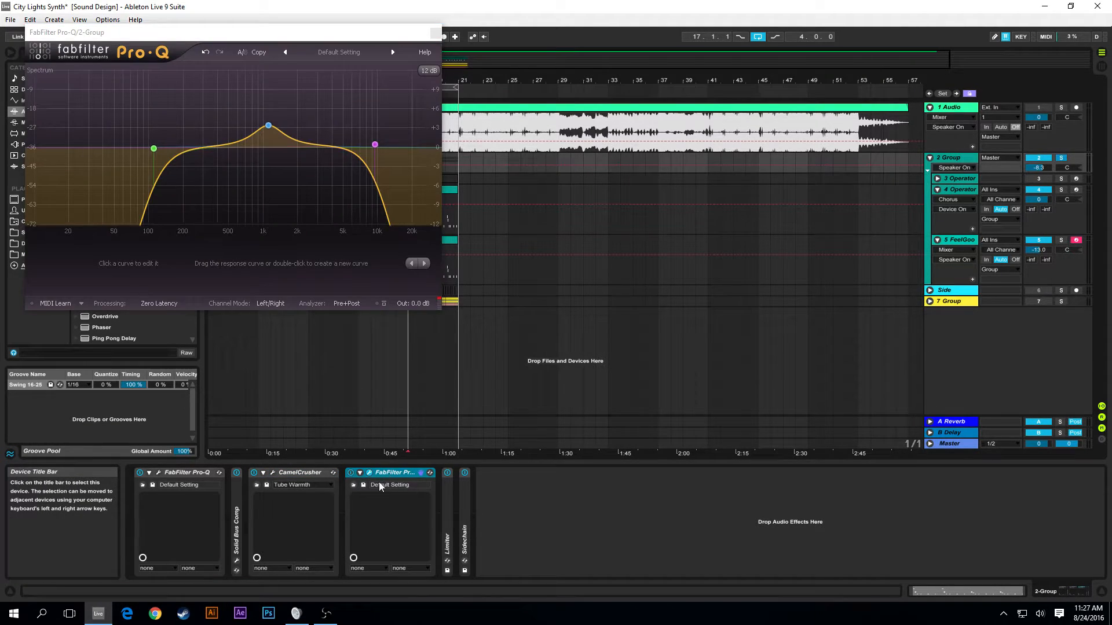
pyautogui.click(369, 473)
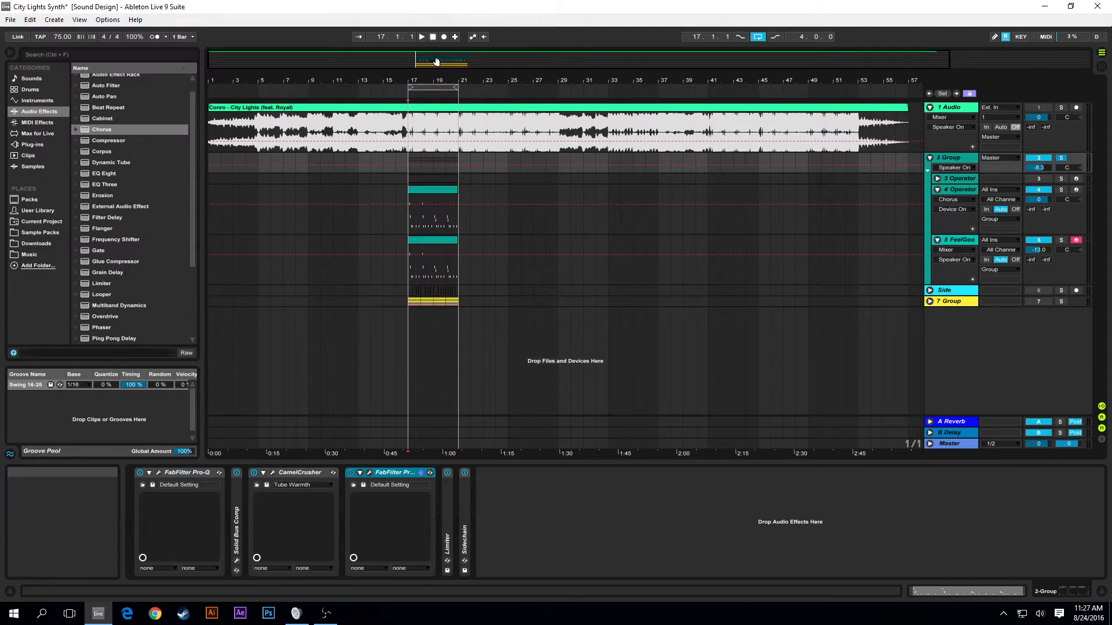
pyautogui.click(450, 499)
pyautogui.doubleClick(449, 499)
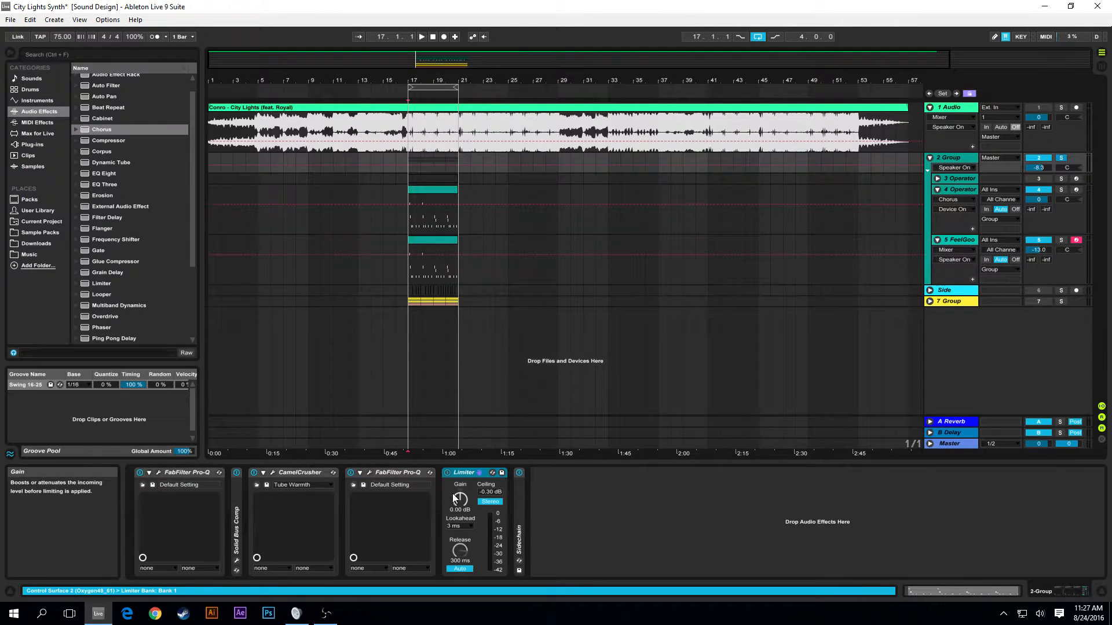
# Collapse the Limiter on the 2 Group track and expand the Sidechain compressor to inspect its settings
pyautogui.doubleClick(463, 474)
pyautogui.doubleClick(465, 494)
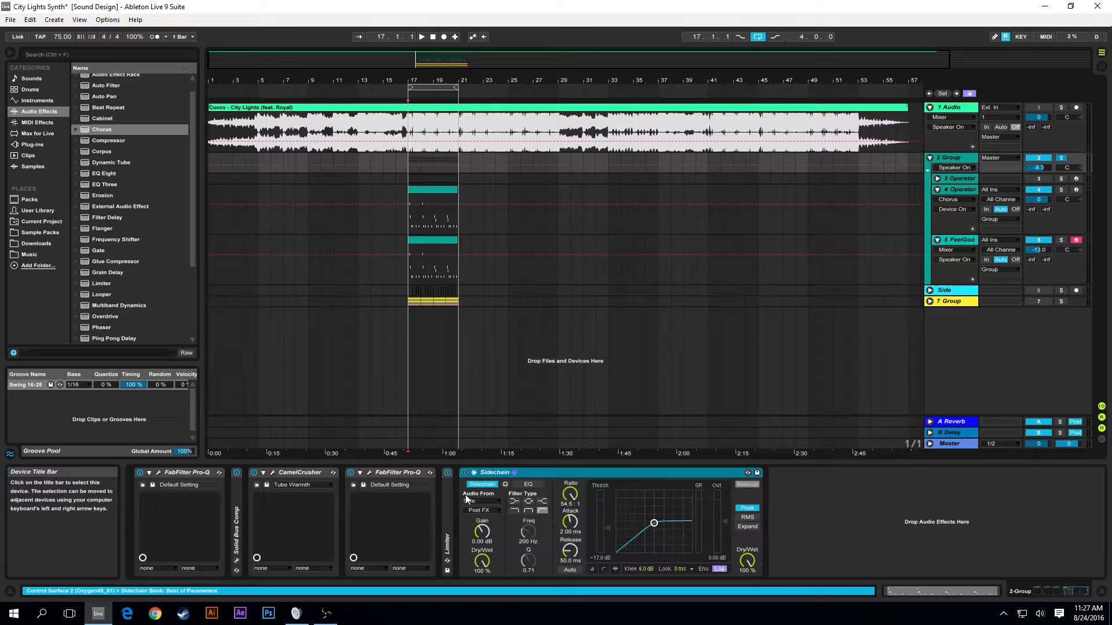
pyautogui.doubleClick(502, 472)
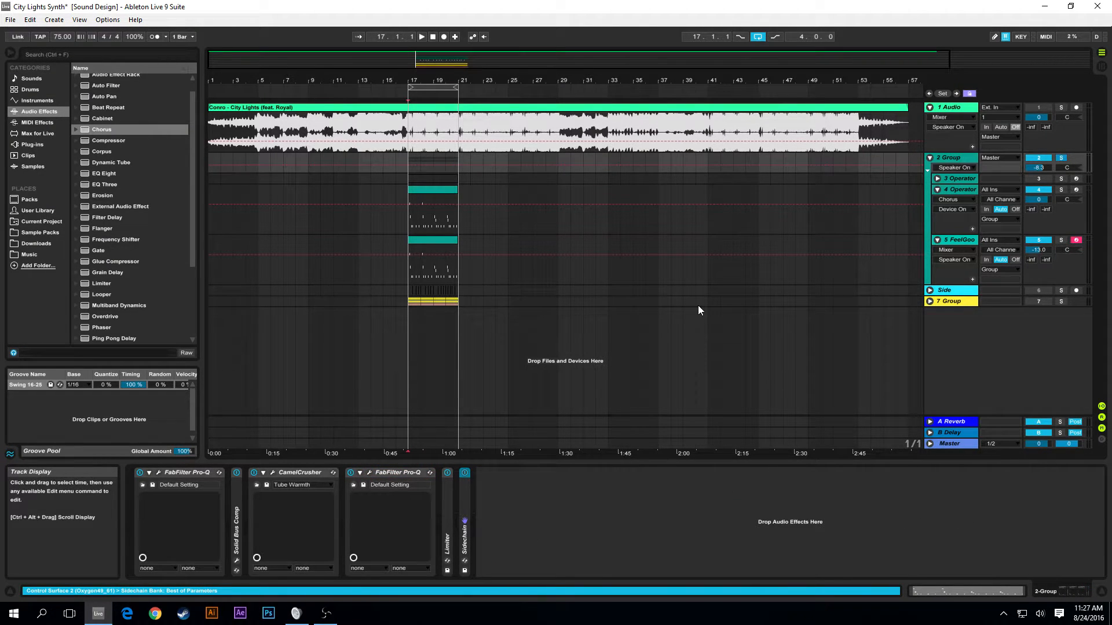
# Display the 5 FeelGoodSing track's device chain and play a short part of the soloed group from bar 17
pyautogui.click(950, 240)
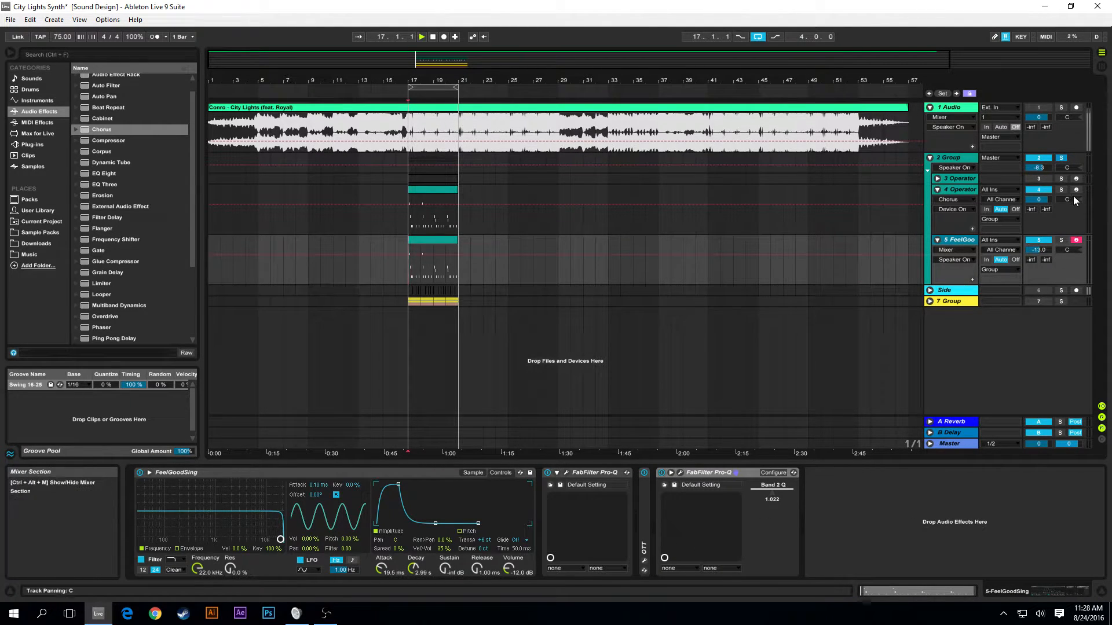
pyautogui.press('space')
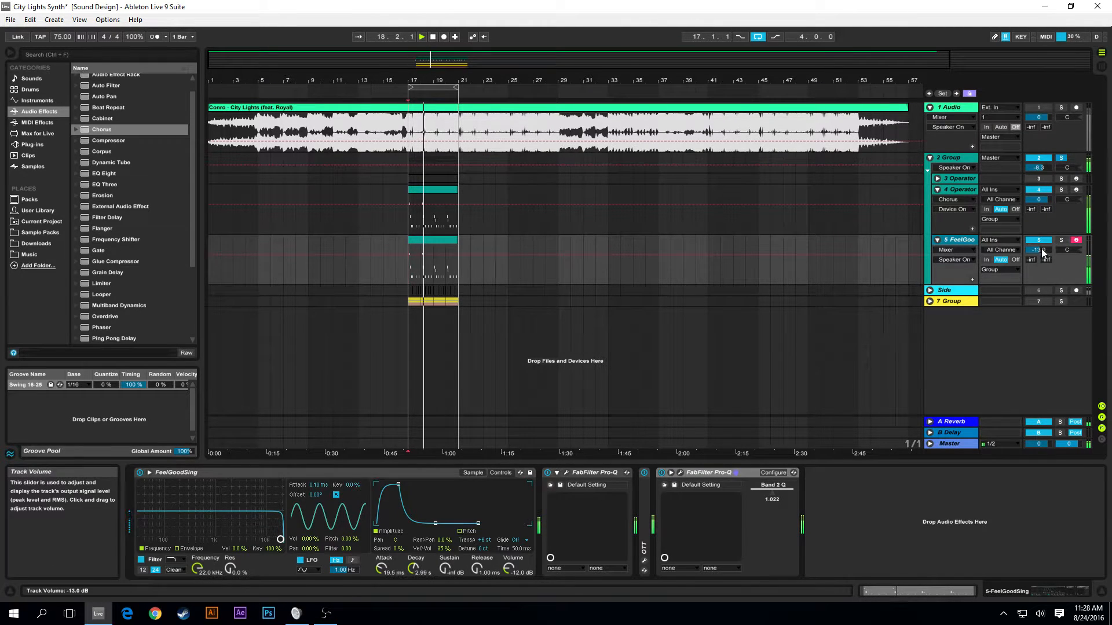
pyautogui.press('space')
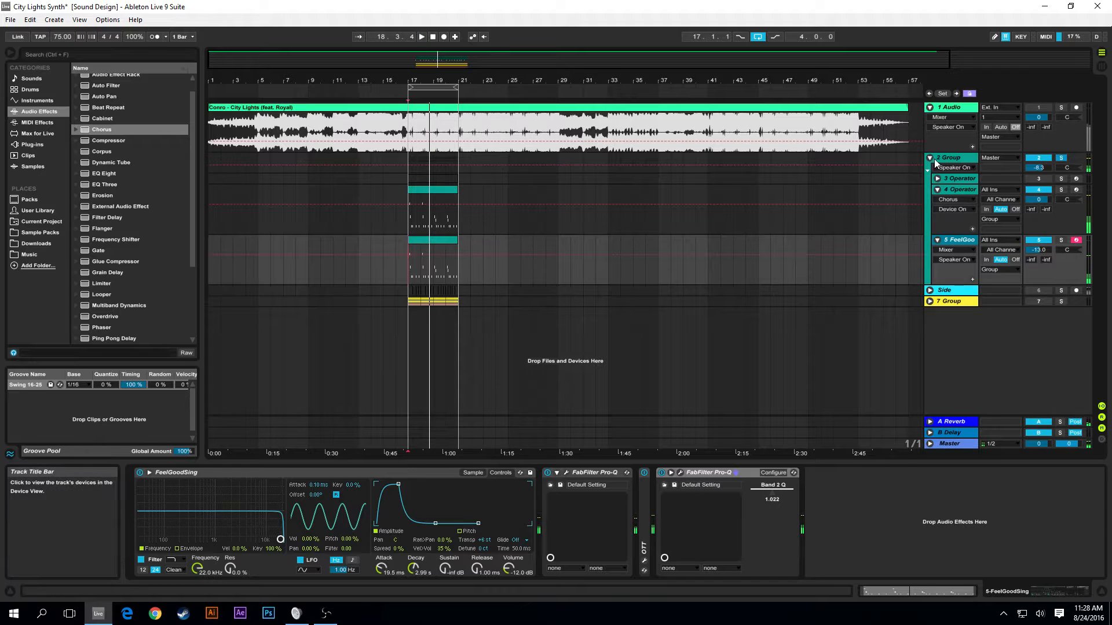
# Check the 2 Group track's reverb send and inspect the Reverb device's settings on the A Reverb return track
pyautogui.click(943, 157)
pyautogui.click(929, 158)
pyautogui.click(930, 157)
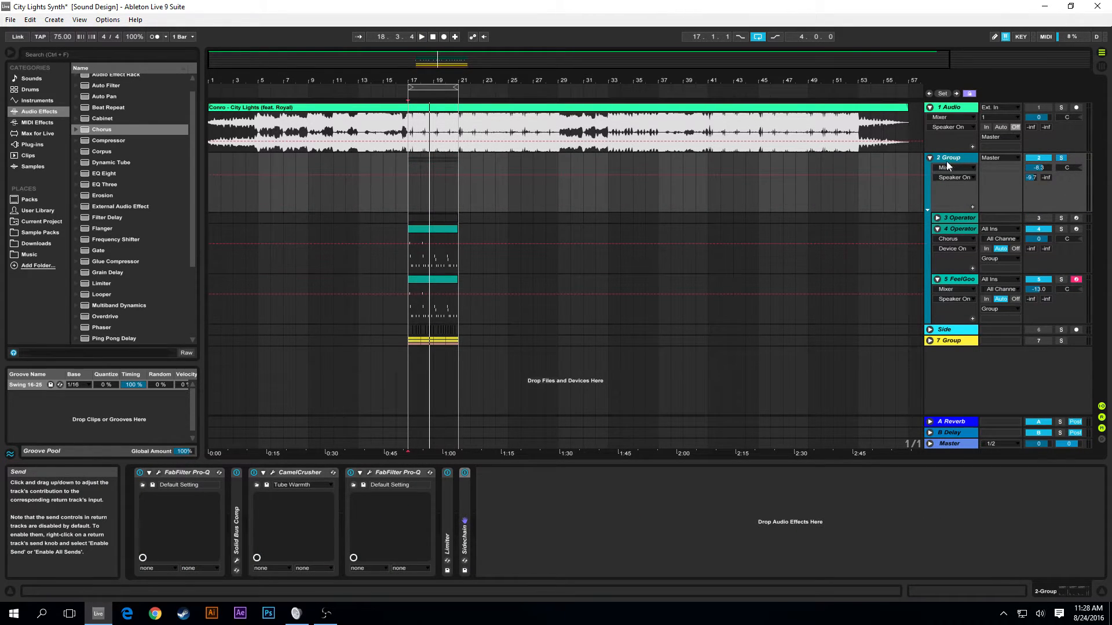
pyautogui.click(945, 422)
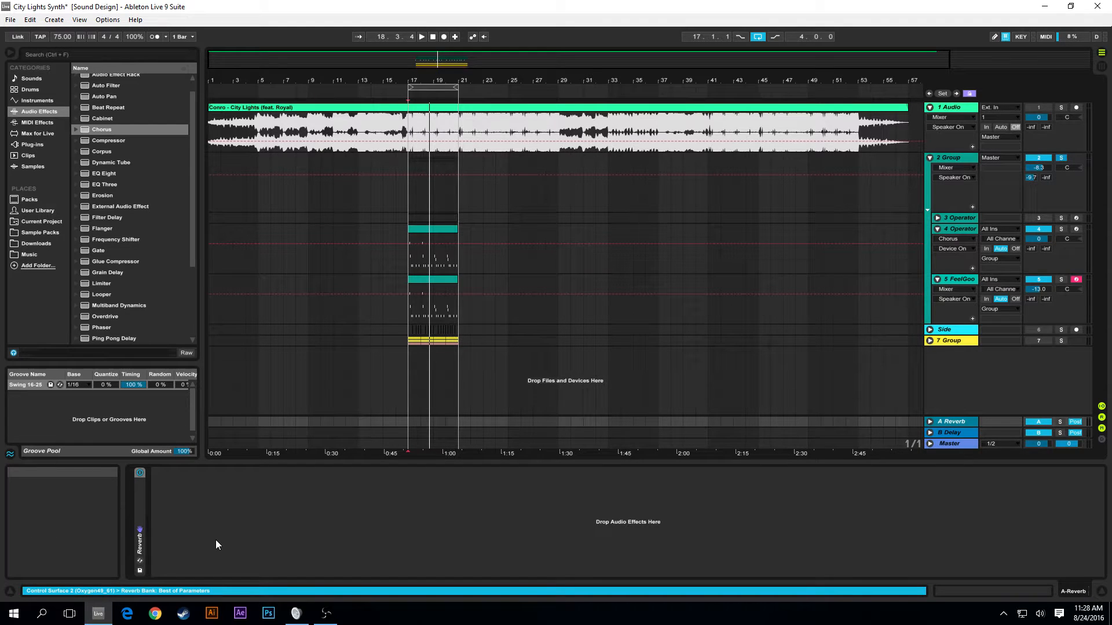
pyautogui.doubleClick(137, 503)
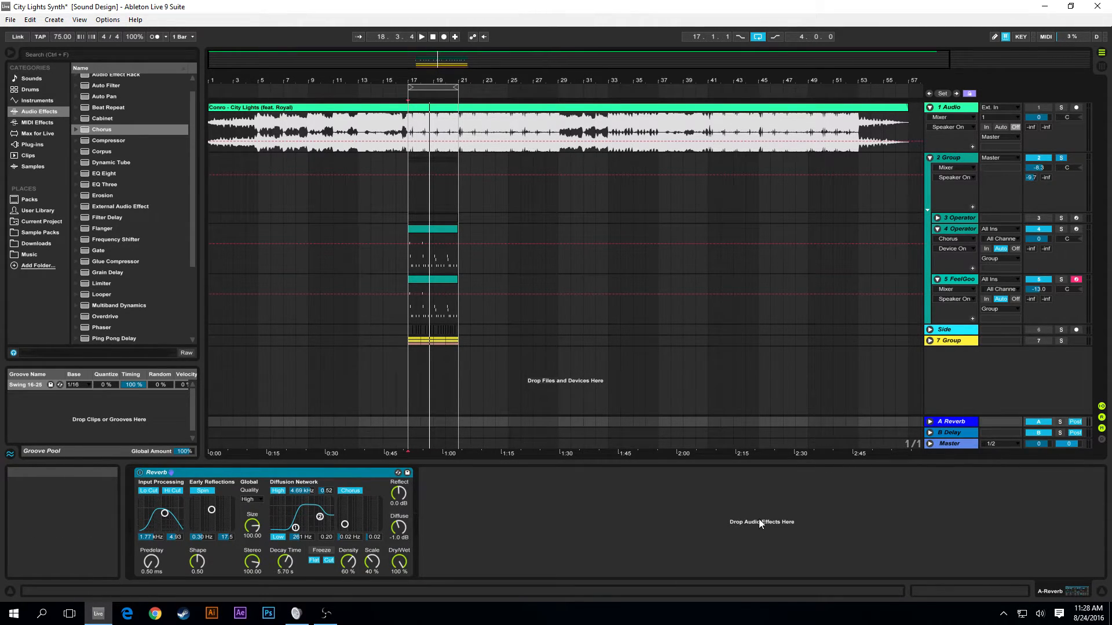
pyautogui.click(952, 155)
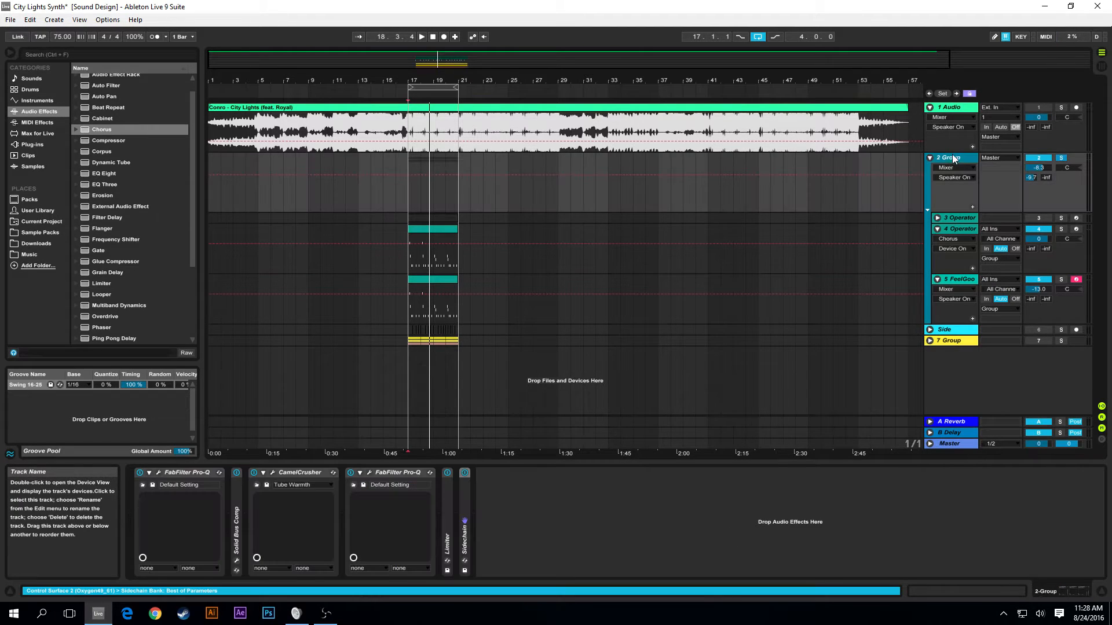
pyautogui.moveTo(949, 211); pyautogui.dragTo(954, 176)
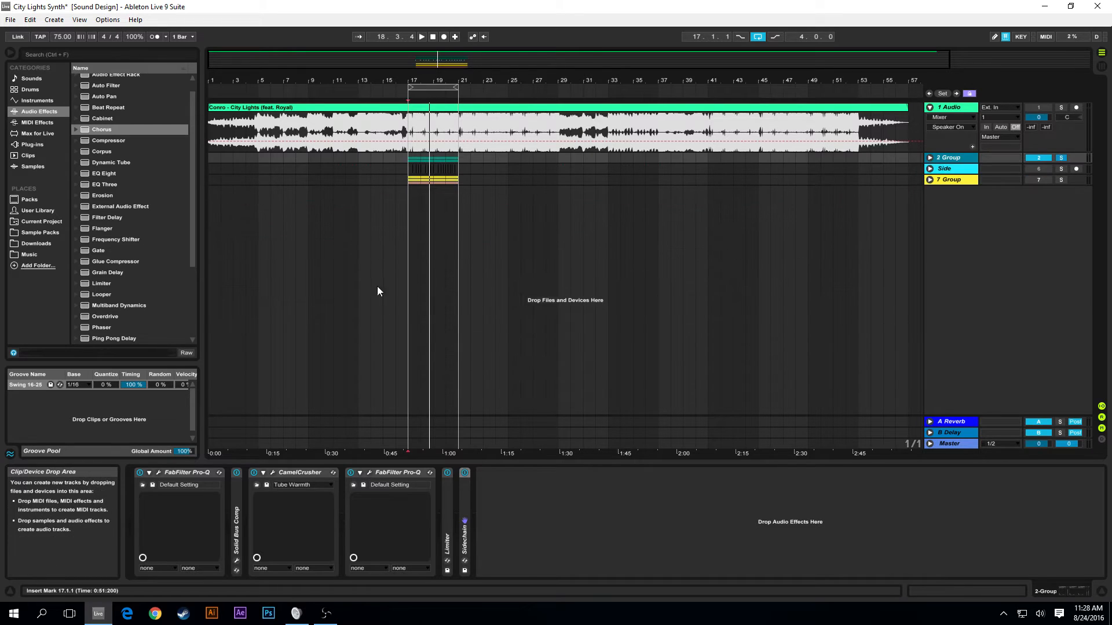
# Unfold the 7 Group track, solo it together with 2 Group, and play both groups from bar 17
pyautogui.click(405, 196)
pyautogui.click(929, 301)
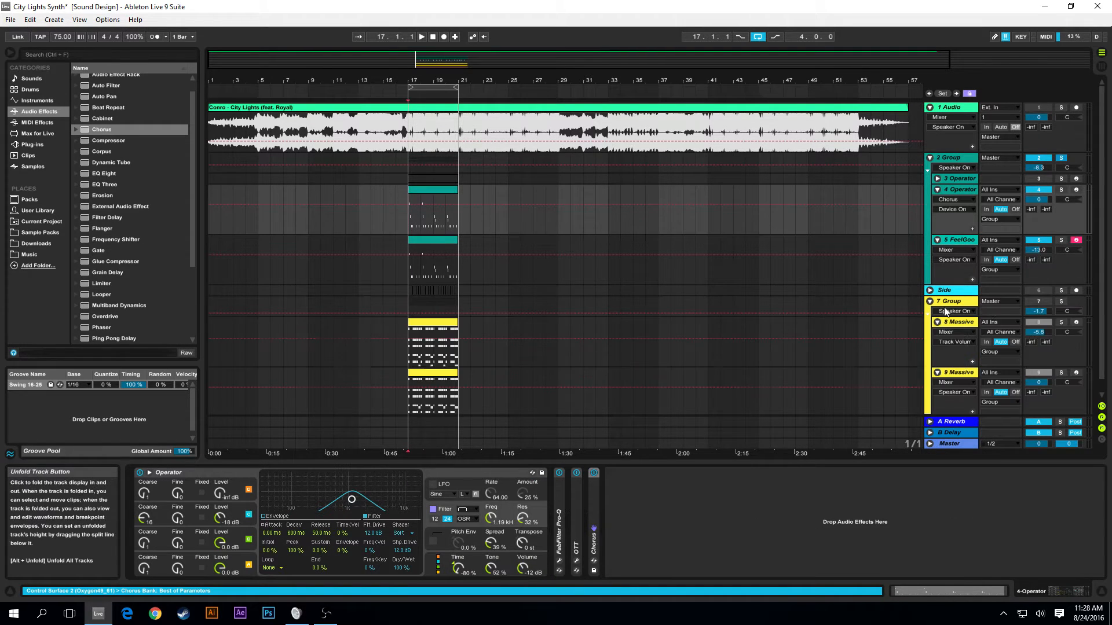
pyautogui.scroll(-1, 926, 284)
pyautogui.click(1059, 288)
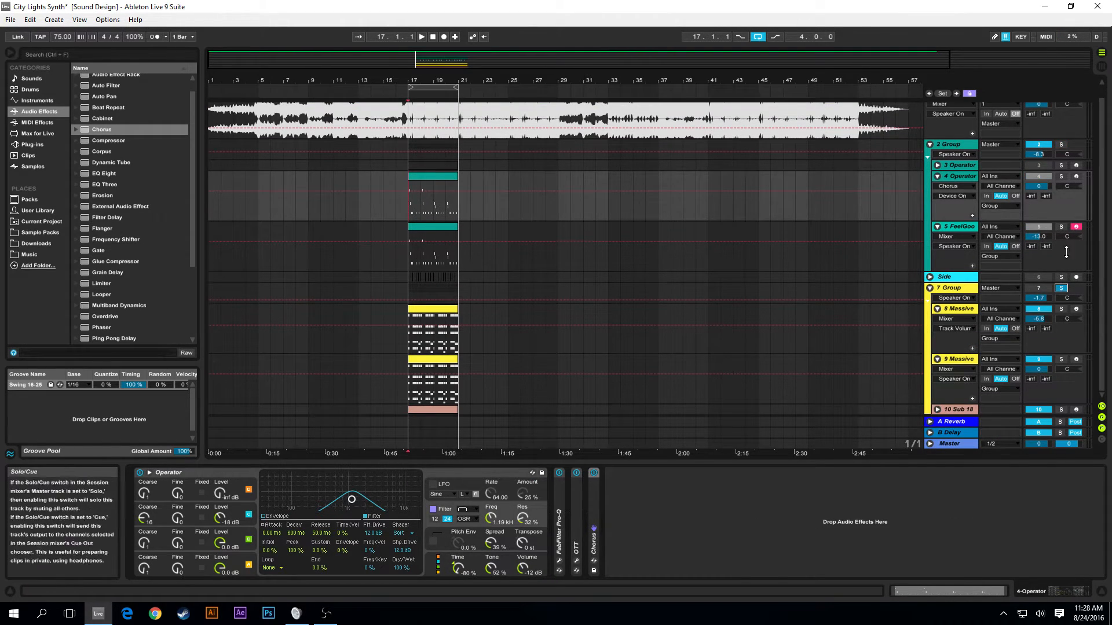
pyautogui.click(1060, 145)
pyautogui.press('space')
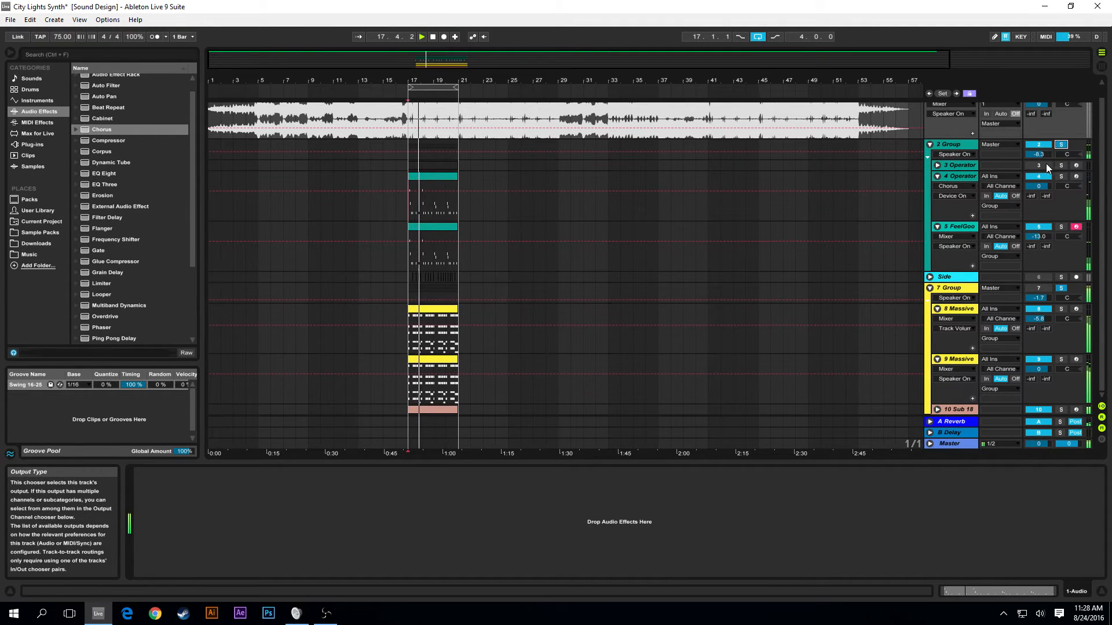
# Toggle the 2 Group solo during playback to compare the mix, leave only 2 Group soloed and fold the 7 Group track
pyautogui.click(1061, 144)
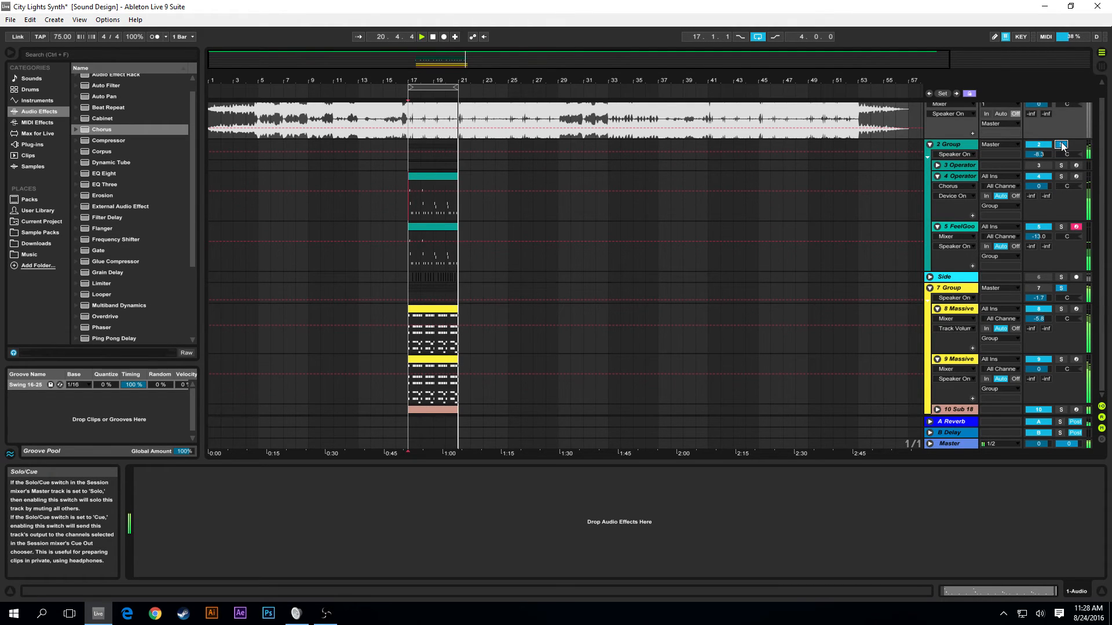
pyautogui.click(1061, 145)
pyautogui.click(1060, 145)
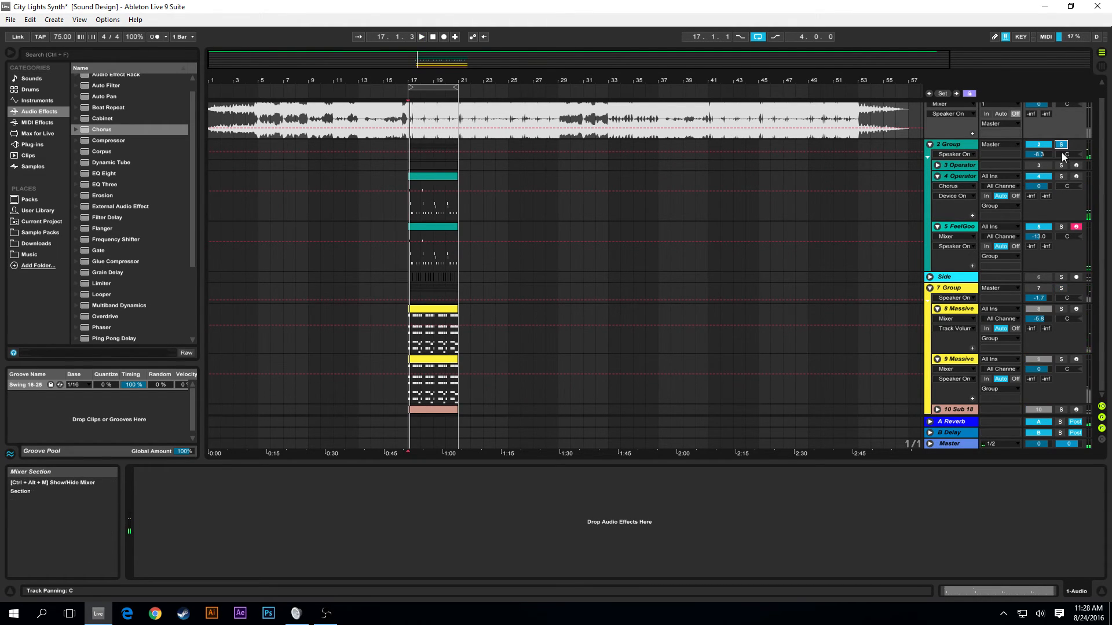
pyautogui.click(930, 288)
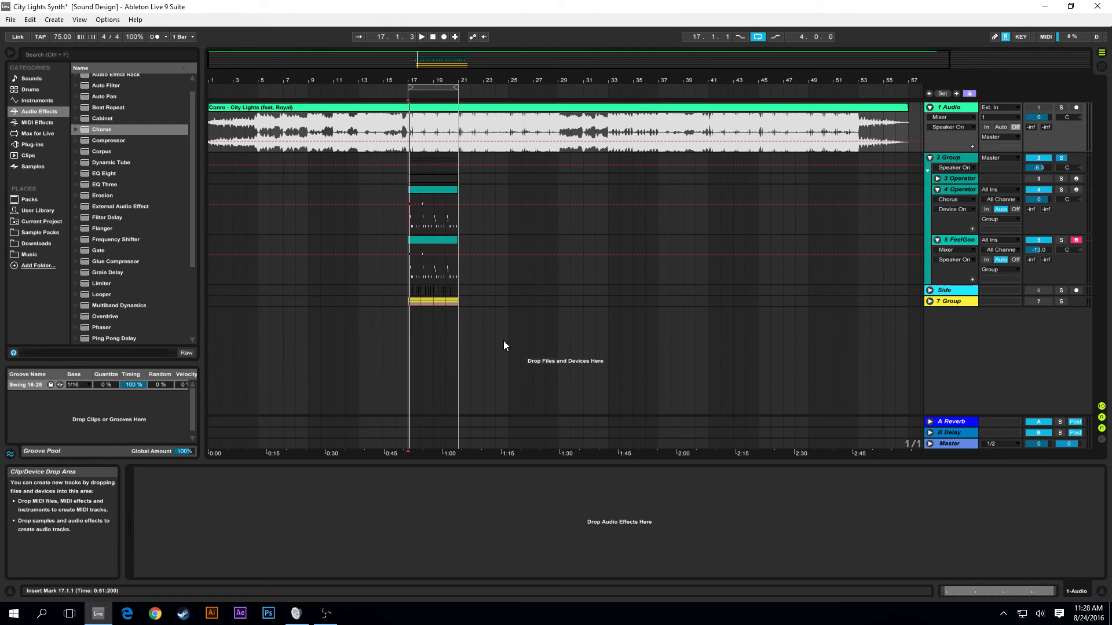
# Place the insert marker at bar 17 on the 4 Operator track, save the set and switch to Open Broadcaster Software
pyautogui.click(408, 217)
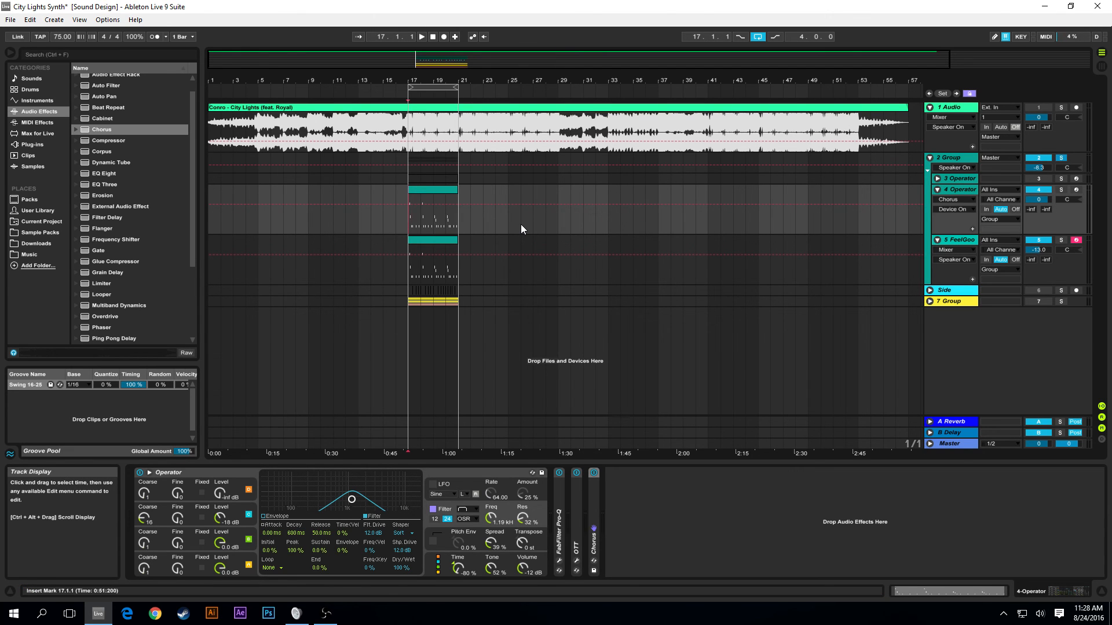
pyautogui.hotkey('ctrl', 's')
pyautogui.click(315, 619)
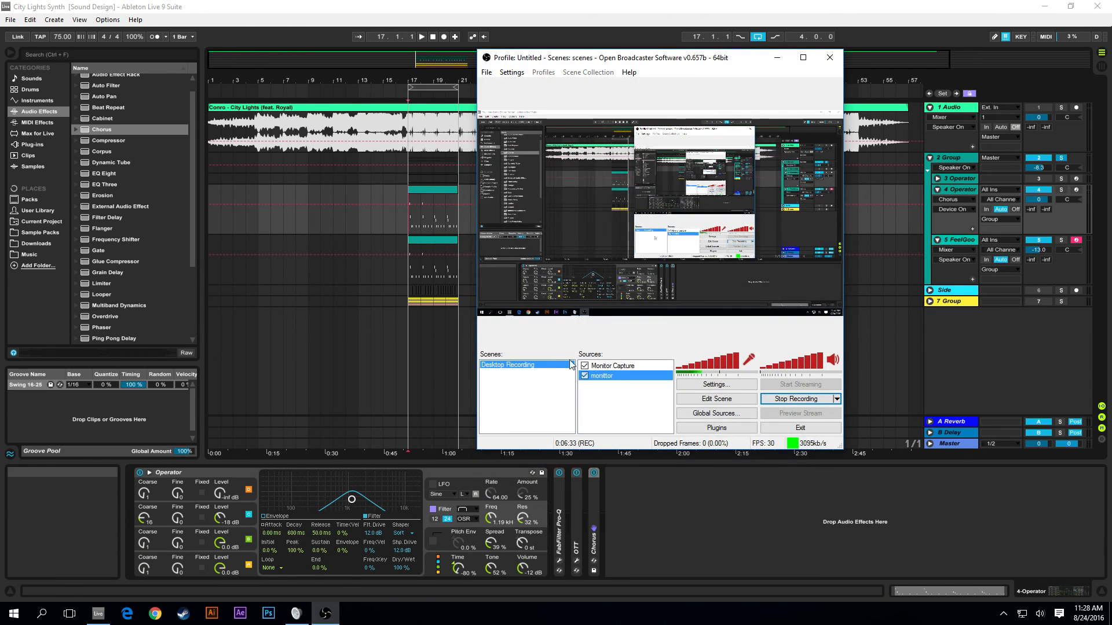